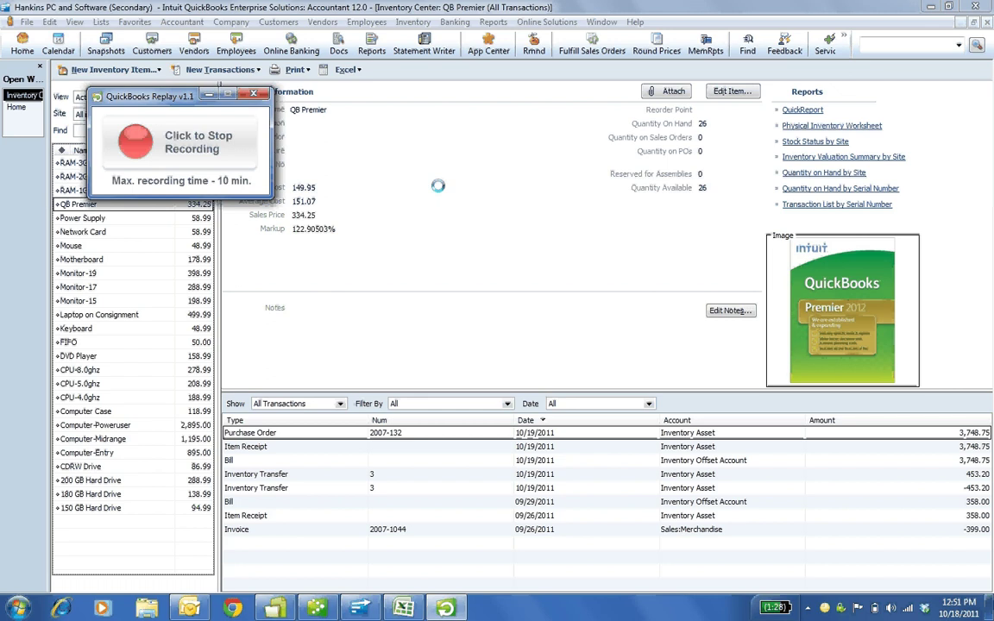
# Step: Browse the inventory items from Power Supply to Monitor-19, then return to Mouse
pyautogui.click(253, 94)
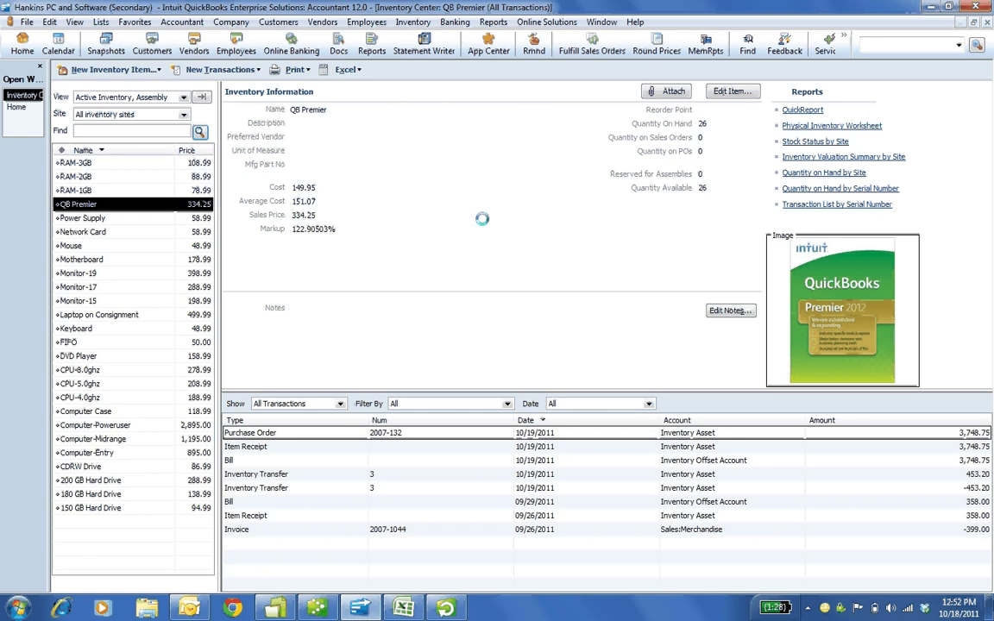
pyautogui.click(170, 218)
pyautogui.click(168, 232)
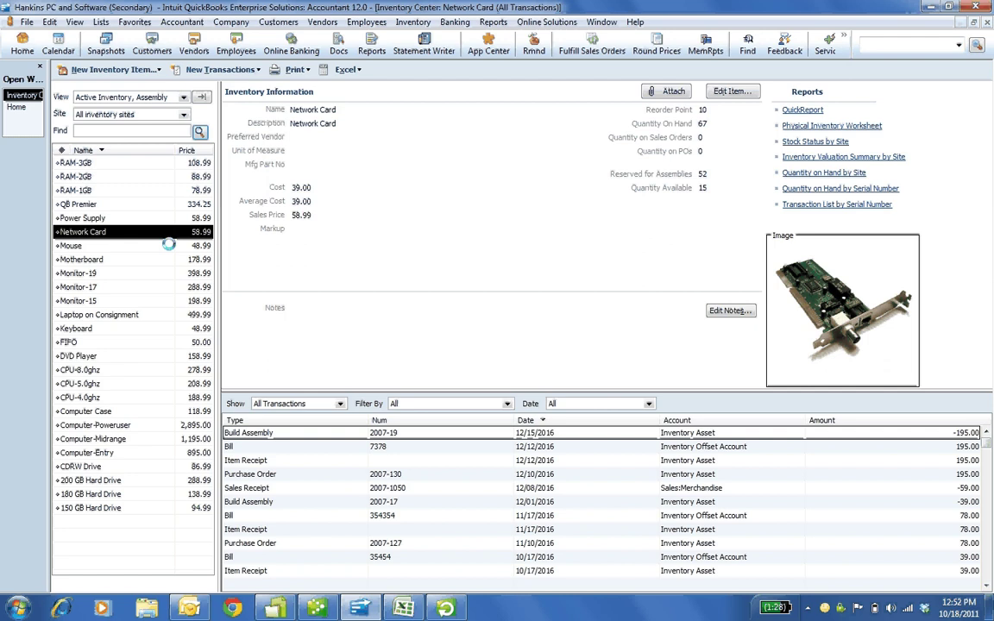
pyautogui.click(169, 246)
pyautogui.click(168, 260)
pyautogui.click(131, 272)
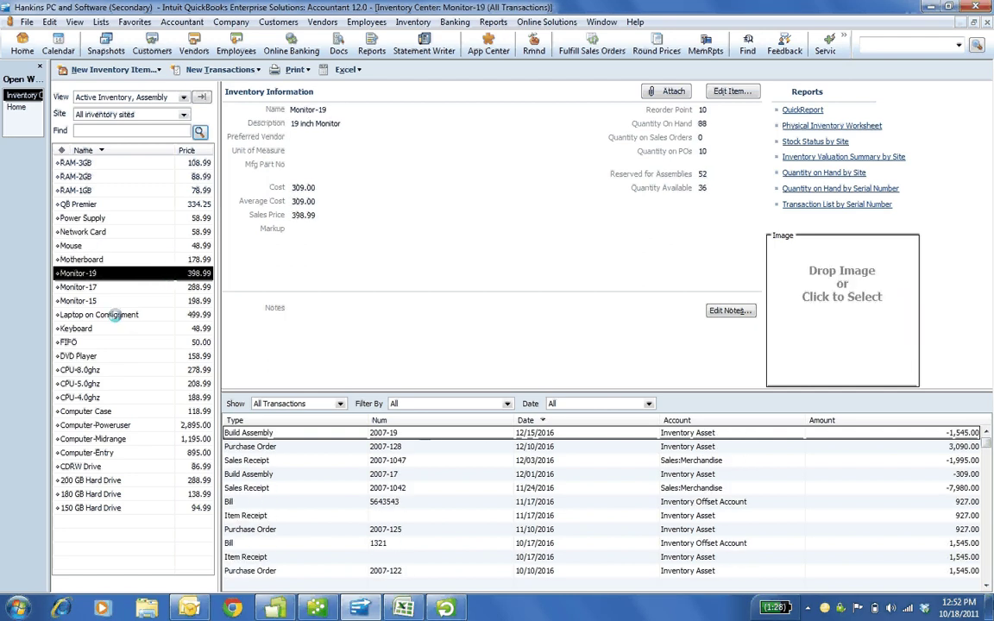
pyautogui.click(123, 246)
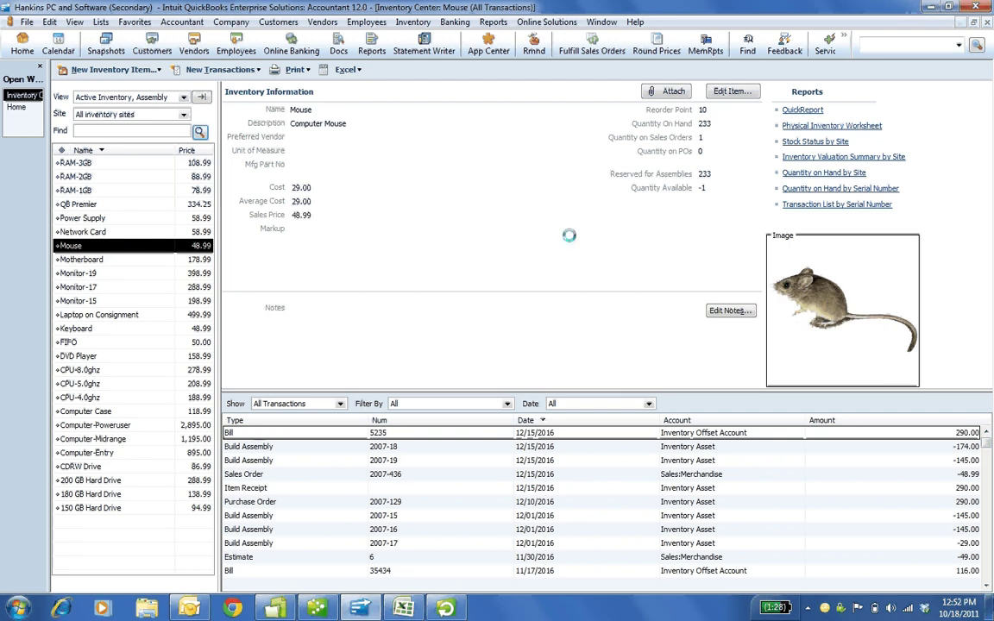
# Step: Replace the Mouse item's picture with the mouse.jpg computer mouse photo
pyautogui.doubleClick(828, 295)
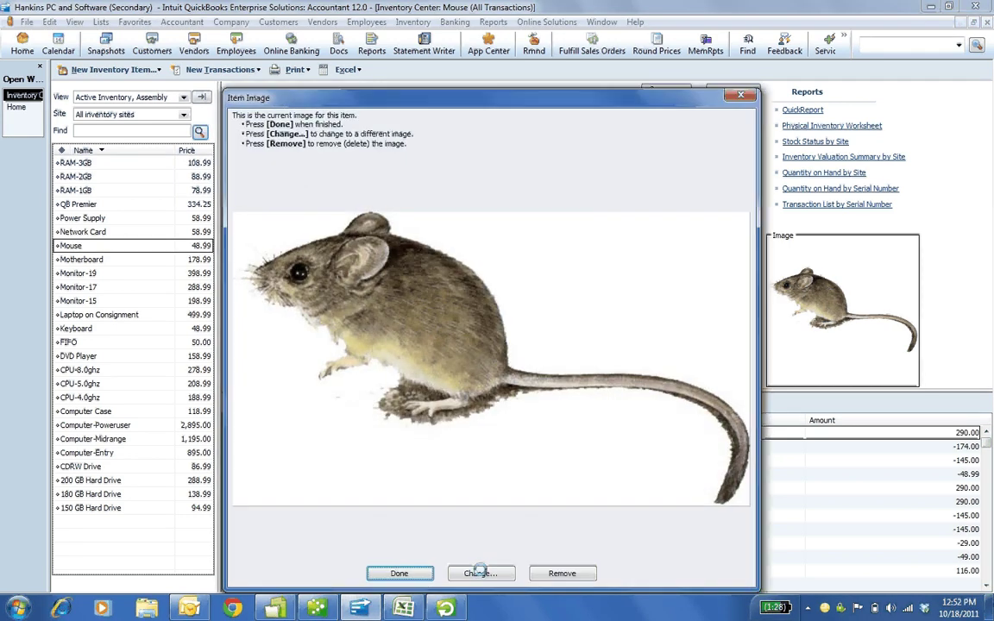
pyautogui.click(479, 571)
pyautogui.click(546, 120)
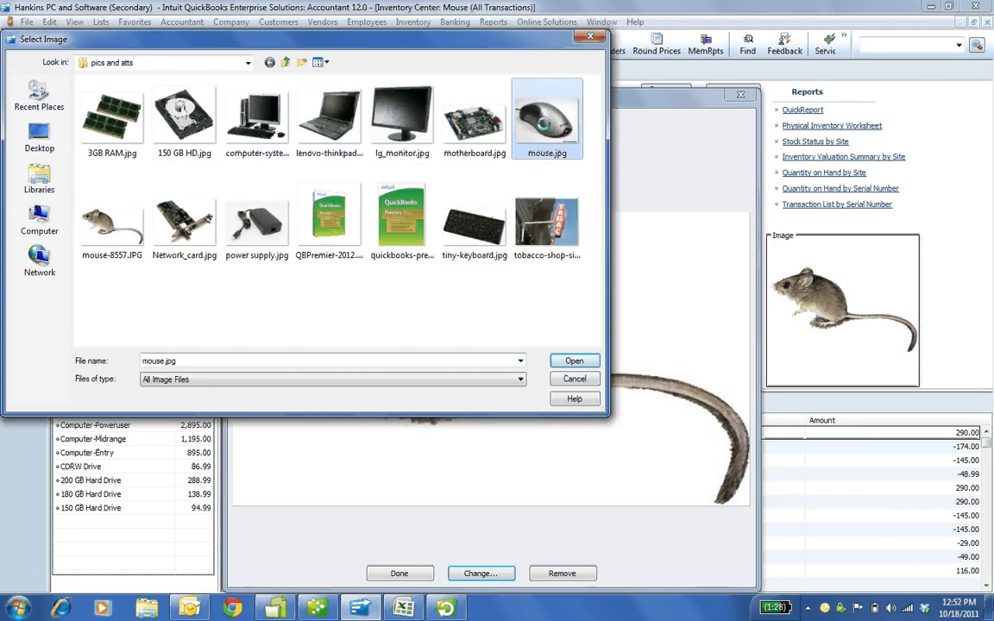
pyautogui.click(573, 360)
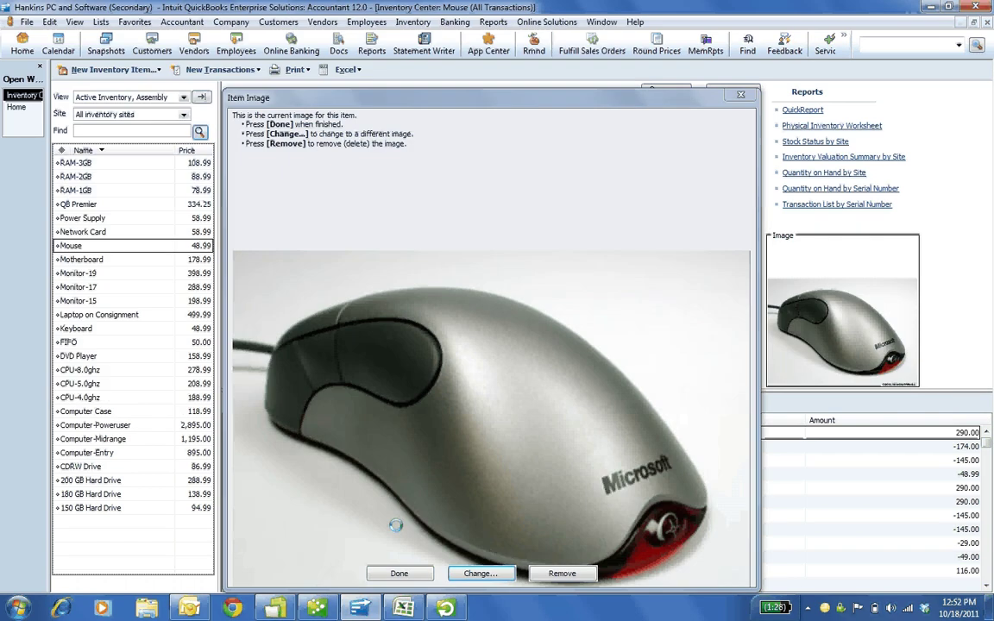
pyautogui.click(398, 573)
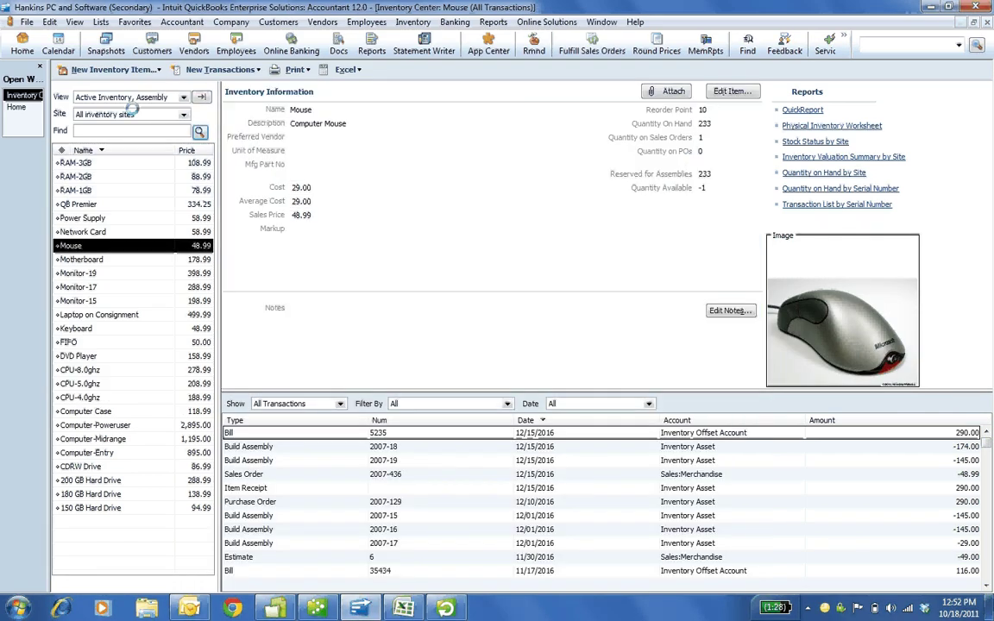
# Step: Open the Items & Inventory company preferences and keep markup as Percent over Cost
pyautogui.click(49, 22)
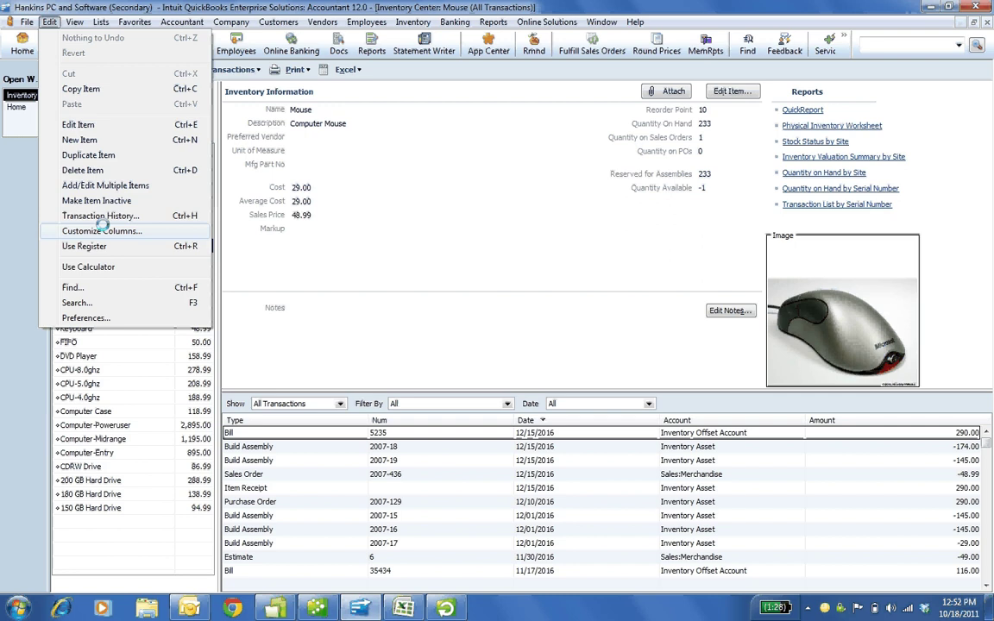
pyautogui.click(106, 318)
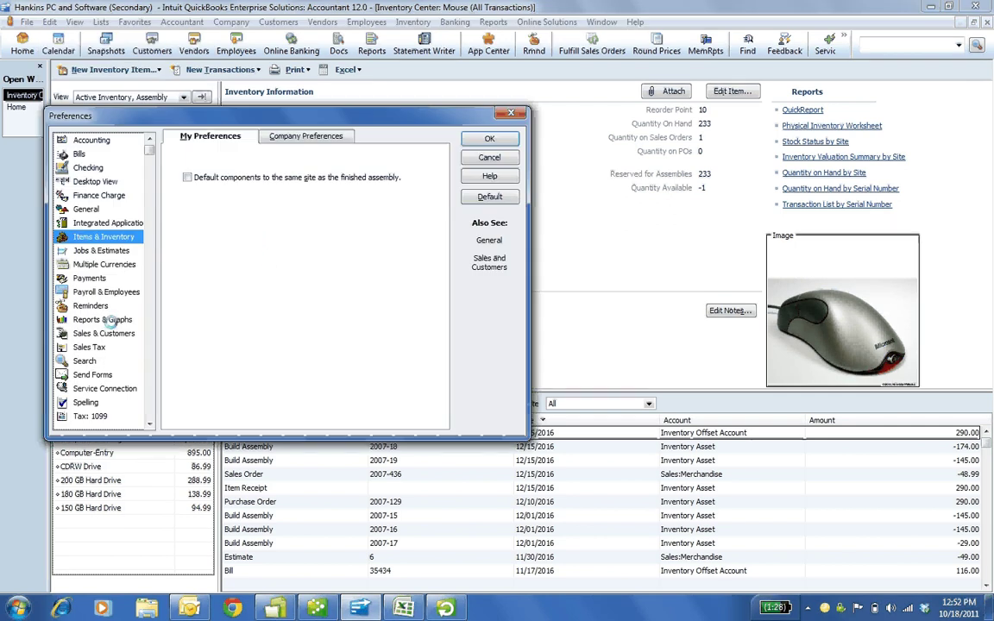
pyautogui.click(295, 136)
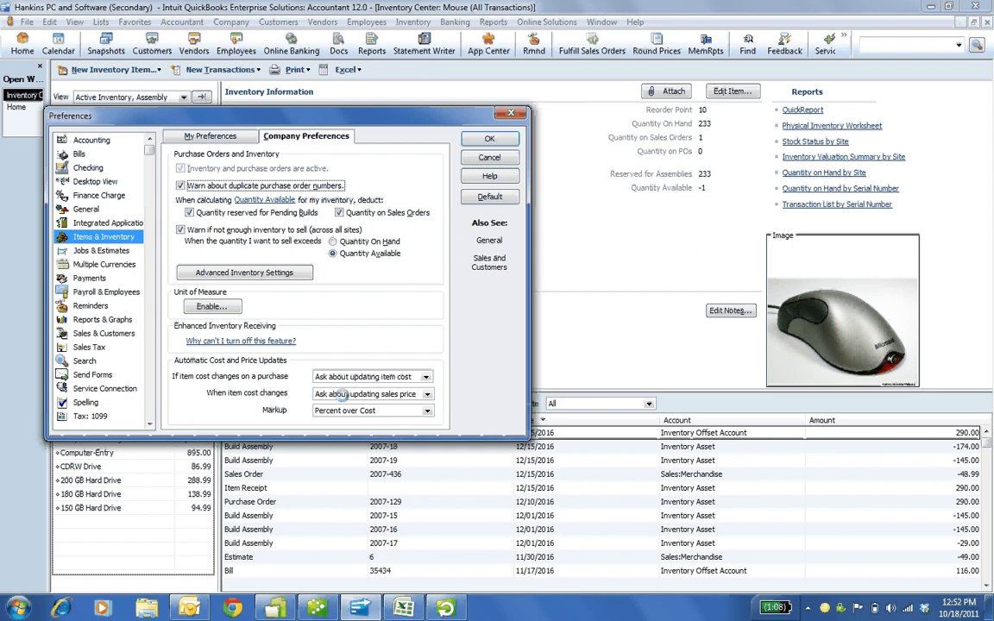
pyautogui.click(428, 409)
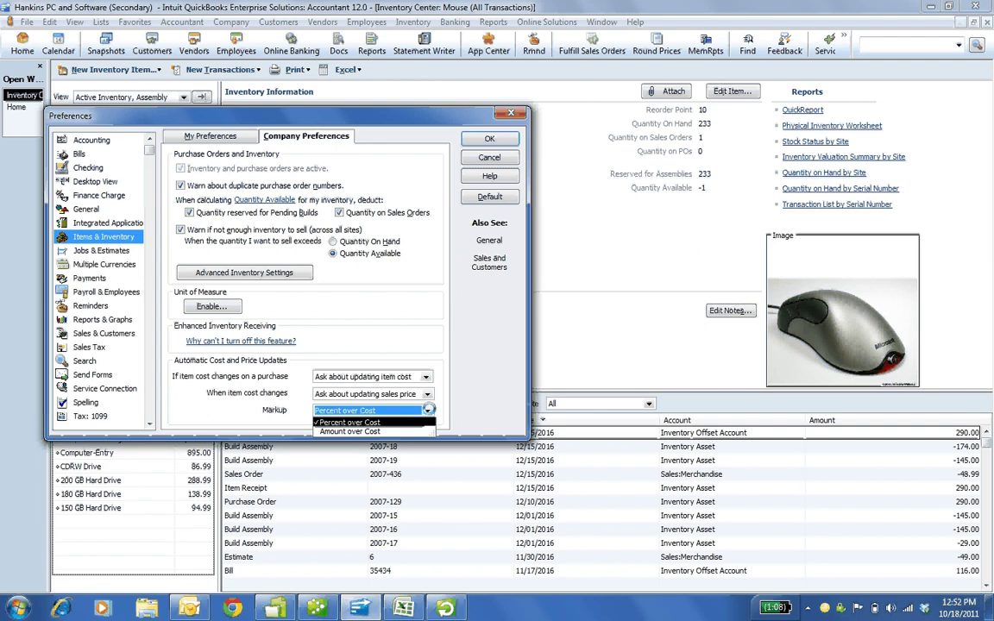
pyautogui.click(400, 306)
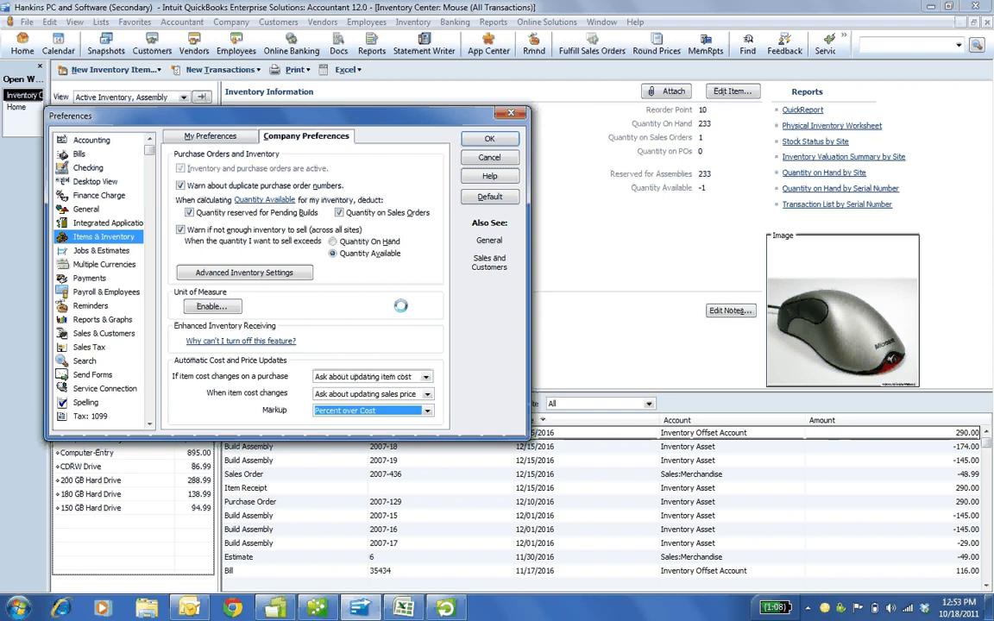
# Step: Accept multiple sites, serial numbers and FIFO from 10/01/2011, then close Preferences
pyautogui.click(285, 273)
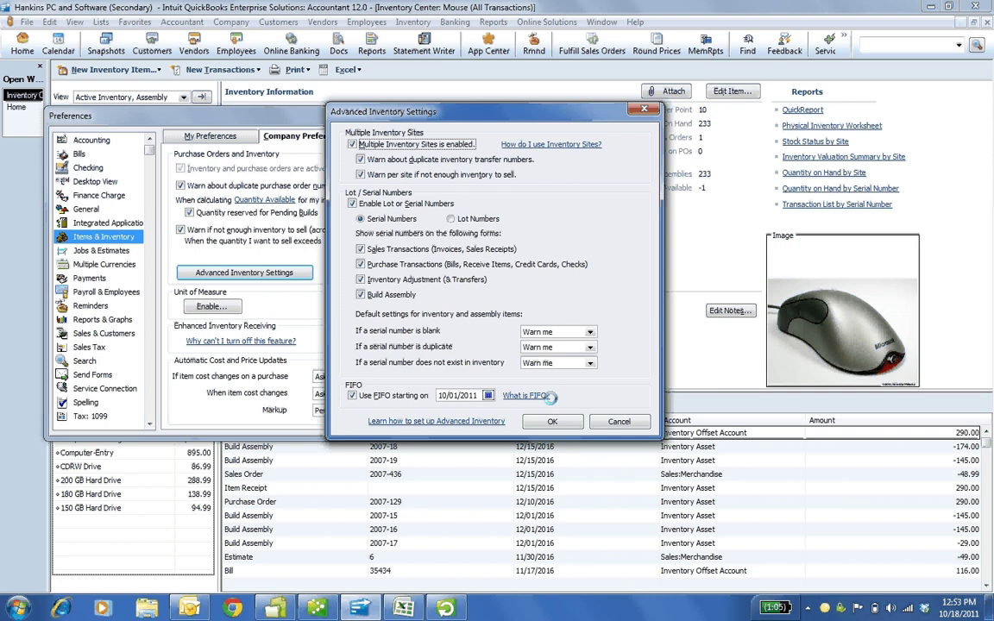
pyautogui.click(552, 421)
pyautogui.click(495, 142)
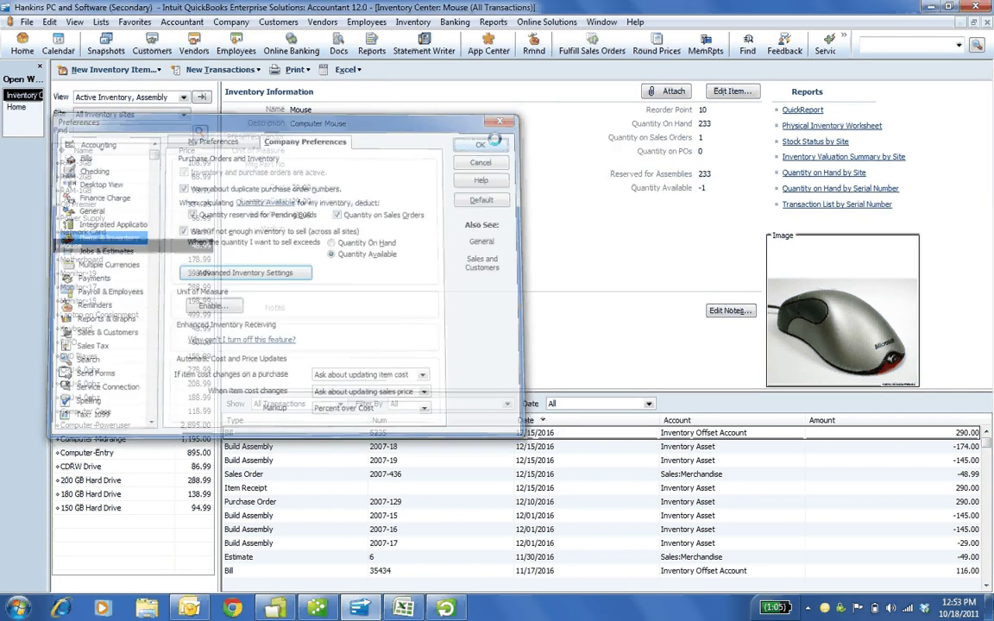
# Step: Open QB Premier's purchase order 2007-132 for 25 units and check its ship-to sites
pyautogui.click(163, 204)
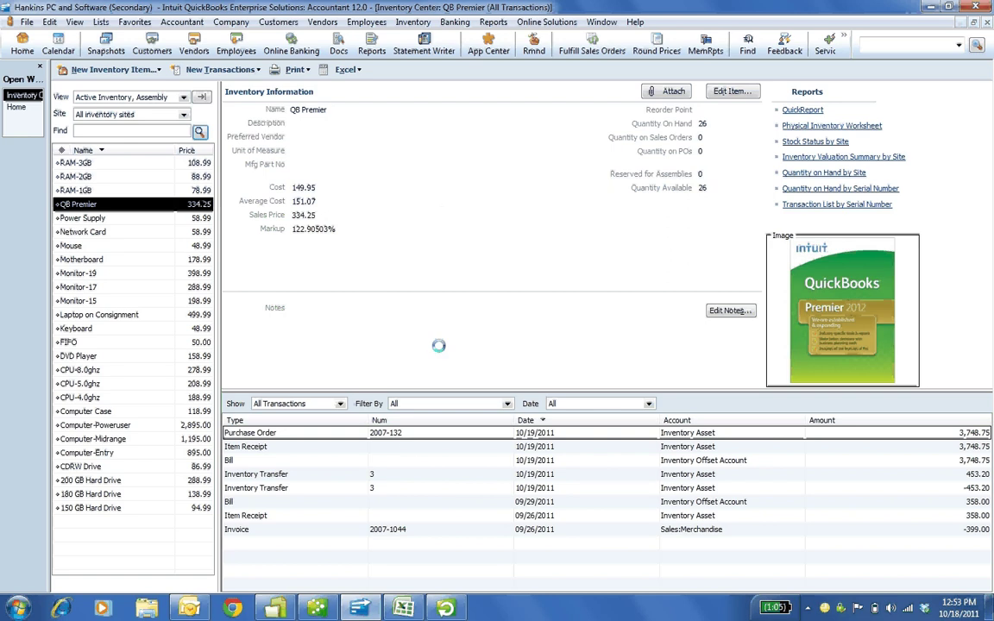
pyautogui.doubleClick(407, 434)
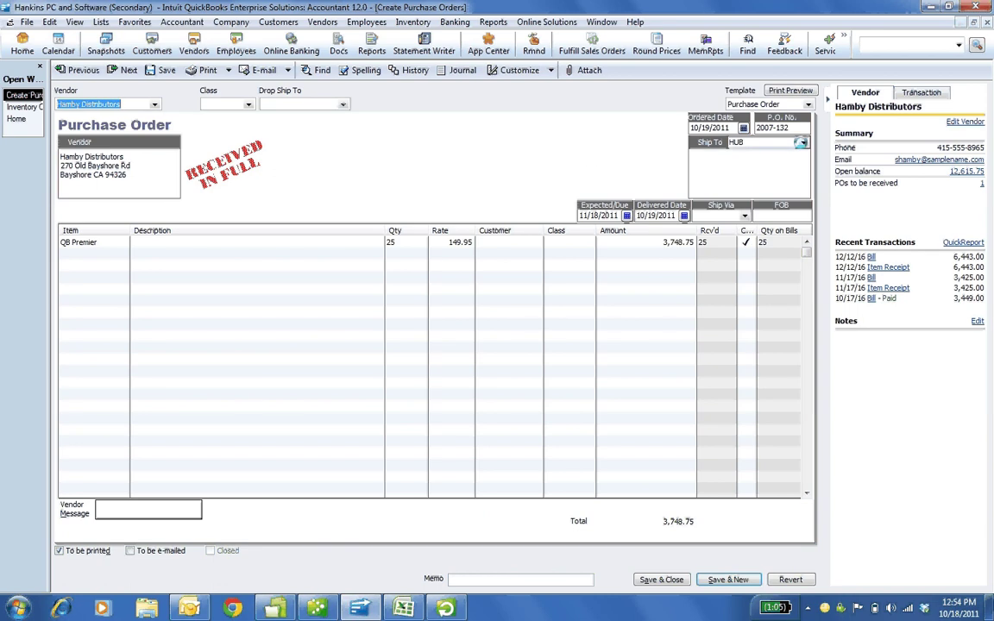
pyautogui.click(803, 142)
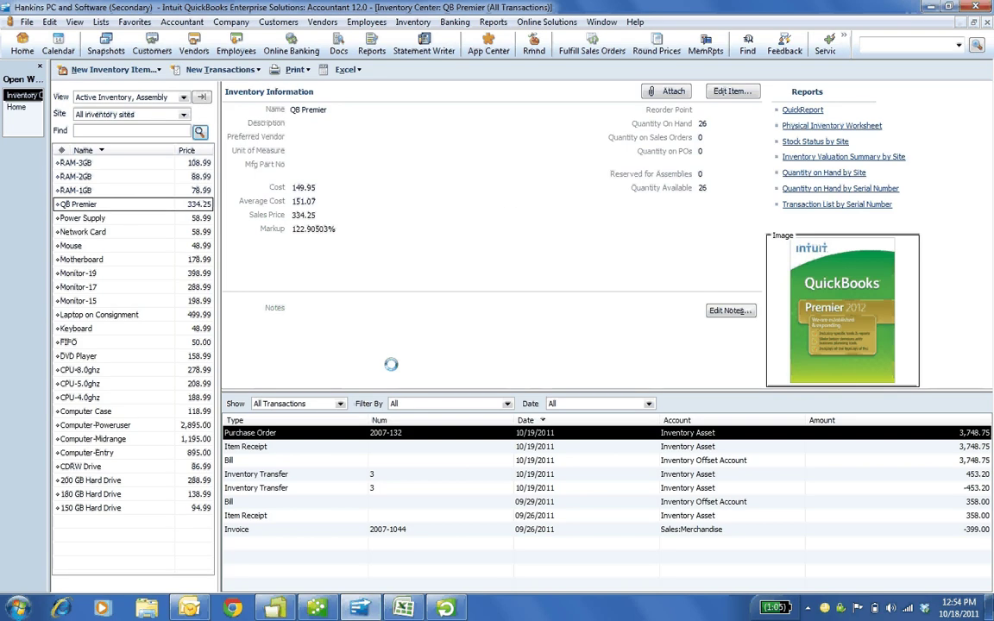
# Step: Open QB Premier's item receipt and review its 25 serial numbers in Quick View
pyautogui.doubleClick(401, 446)
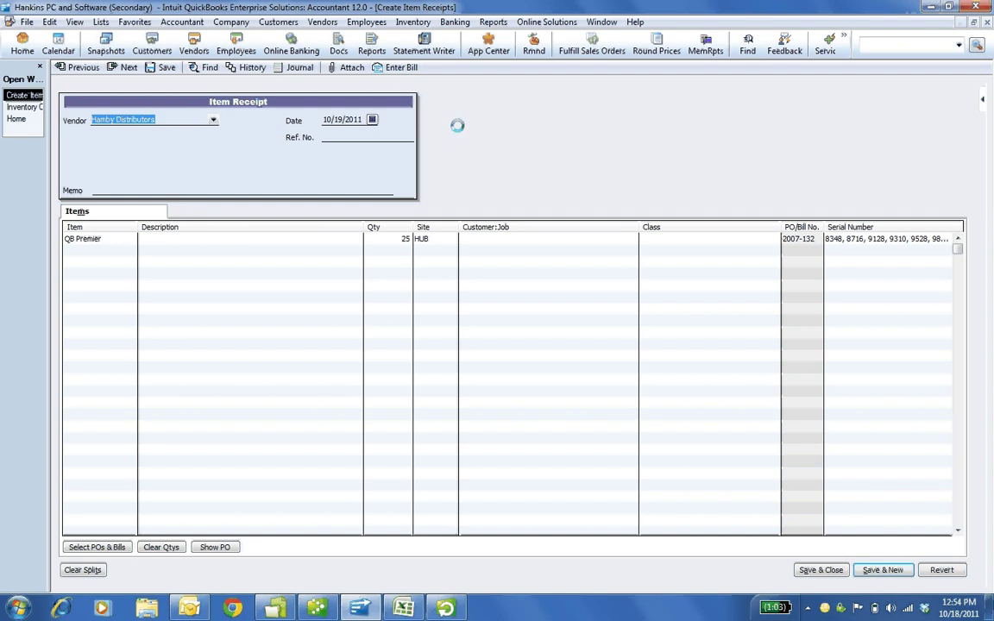
pyautogui.click(445, 241)
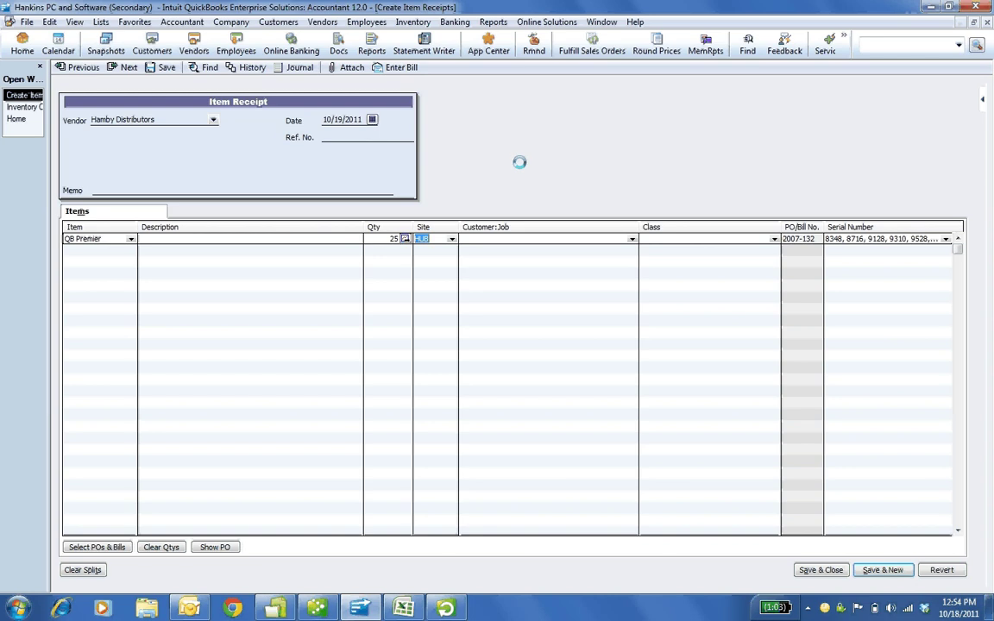
pyautogui.click(910, 239)
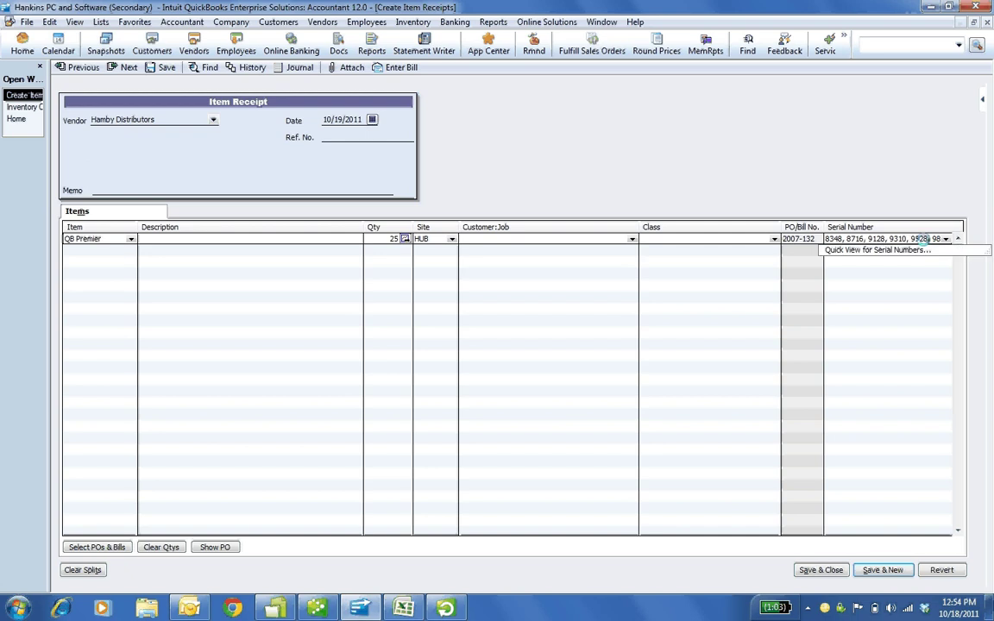
pyautogui.click(897, 249)
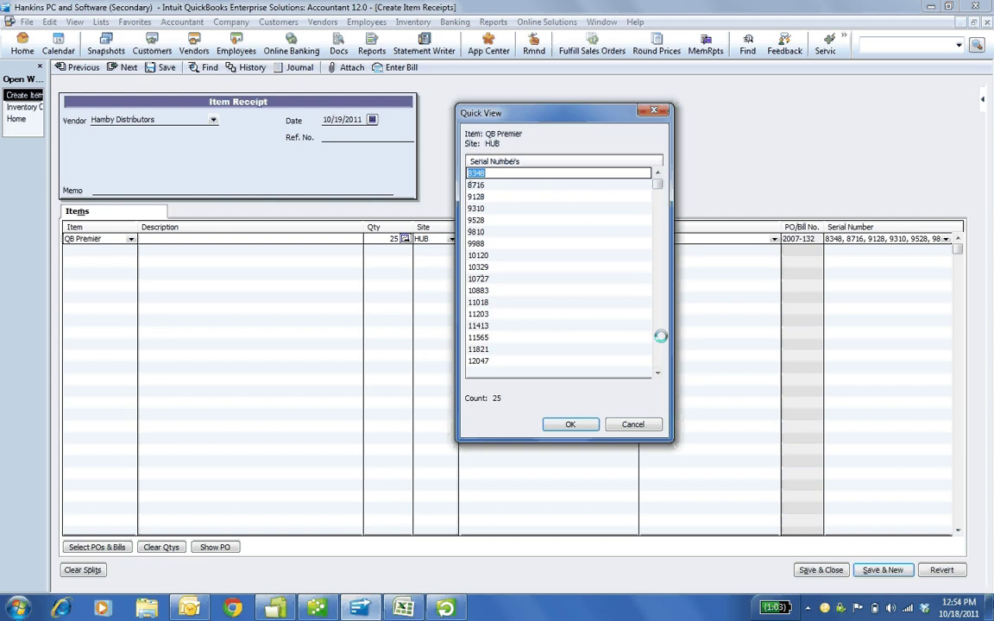
pyautogui.click(631, 423)
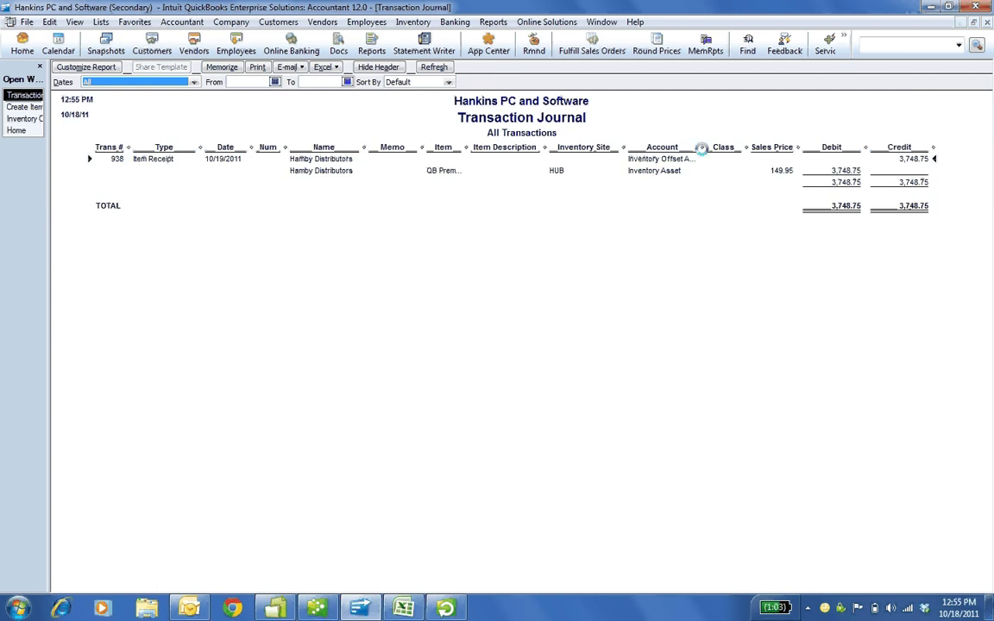
# Step: Widen the journal's Account column, then close the Transaction Journal
pyautogui.moveTo(701, 147)
pyautogui.mouseDown()
pyautogui.moveTo(715, 148)
pyautogui.moveTo(701, 148)
pyautogui.mouseUp()
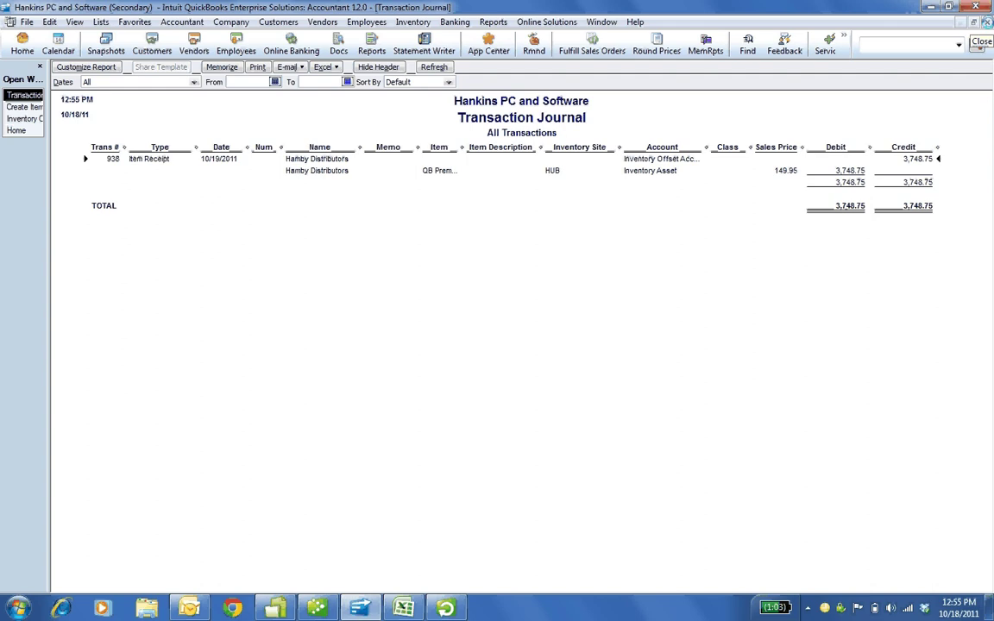
pyautogui.click(986, 23)
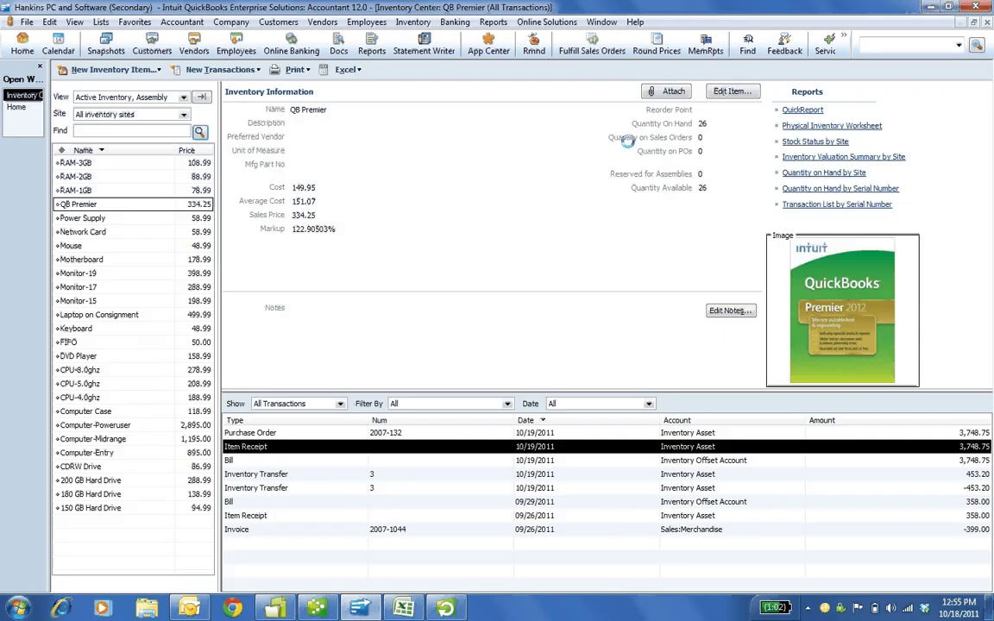
# Step: Open the Hamby Distributors bill for 25 QB Premier units, review its journal, and save it
pyautogui.doubleClick(311, 460)
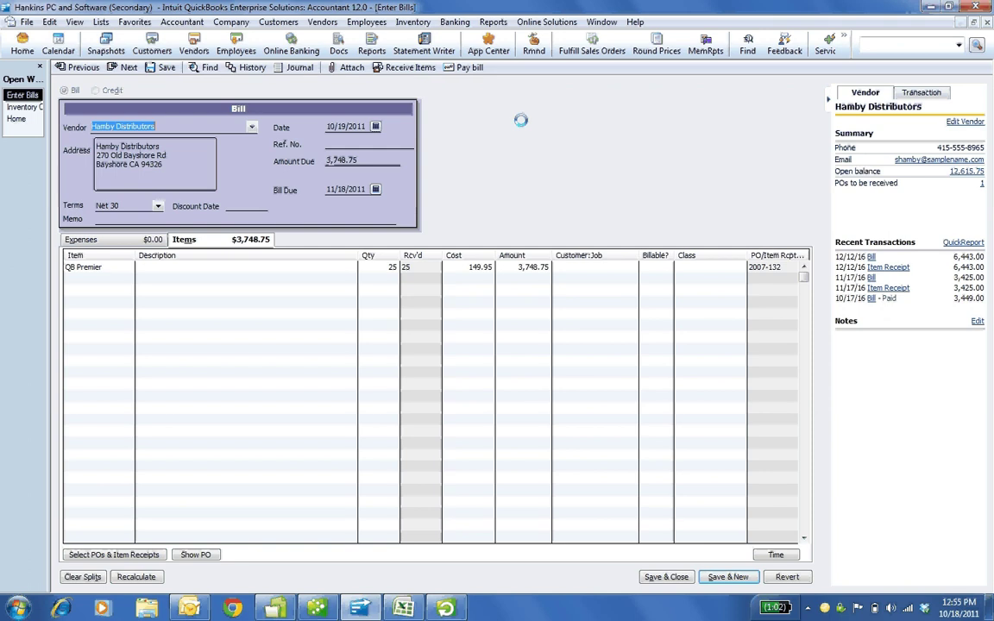
pyautogui.press('Tab')
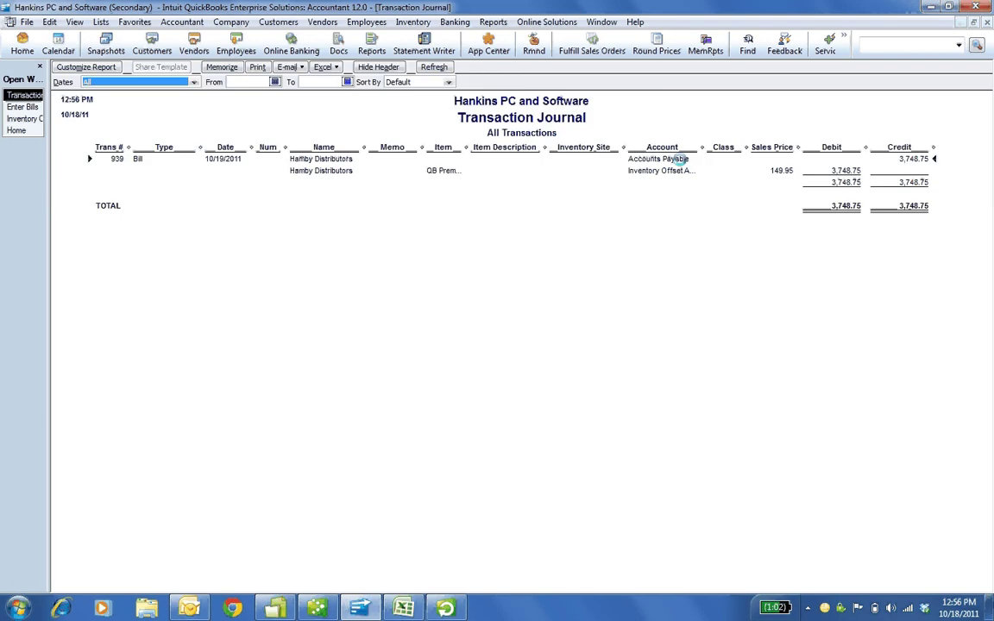
pyautogui.click(681, 171)
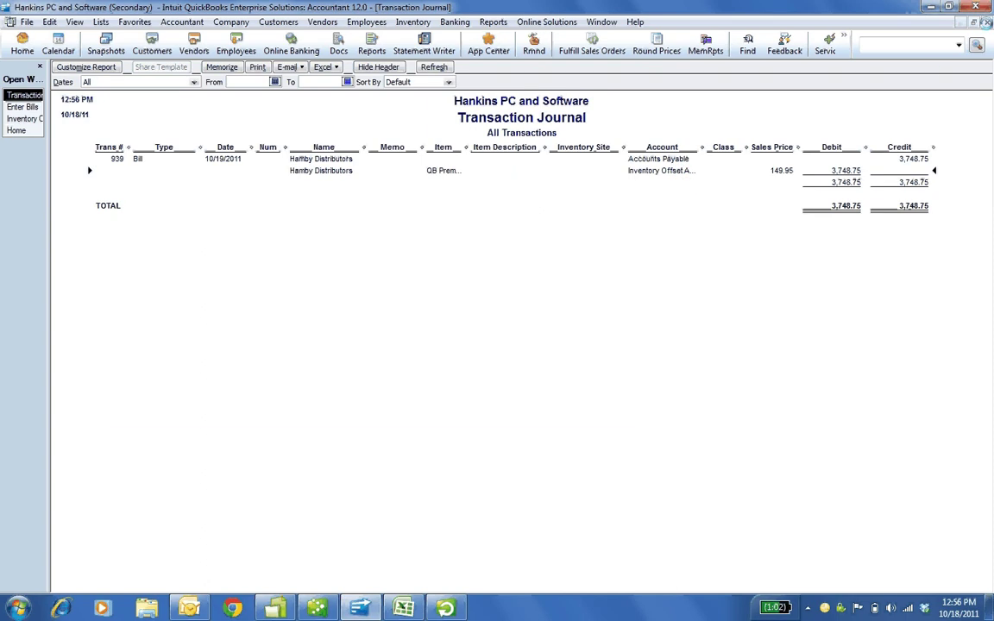
pyautogui.click(973, 22)
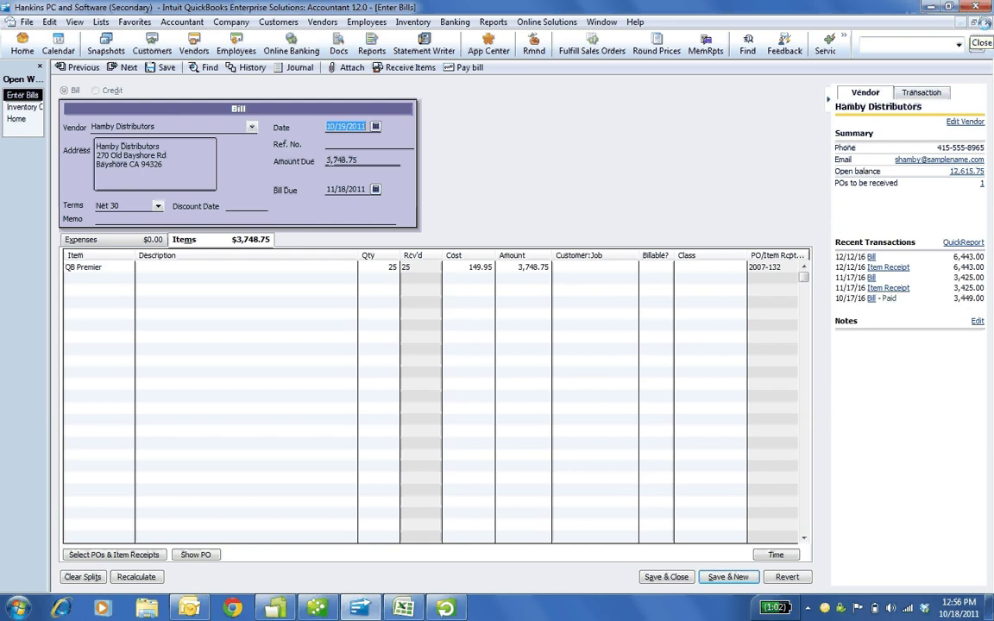
pyautogui.press('Escape')
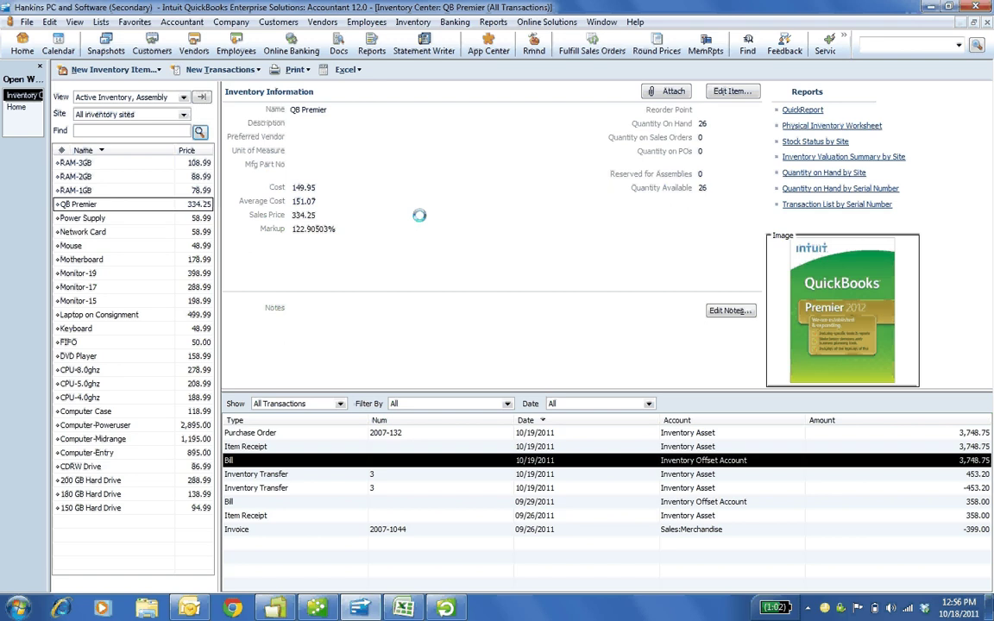
# Step: Start a sales receipt from QB Premier and choose the customer
pyautogui.rightClick(128, 204)
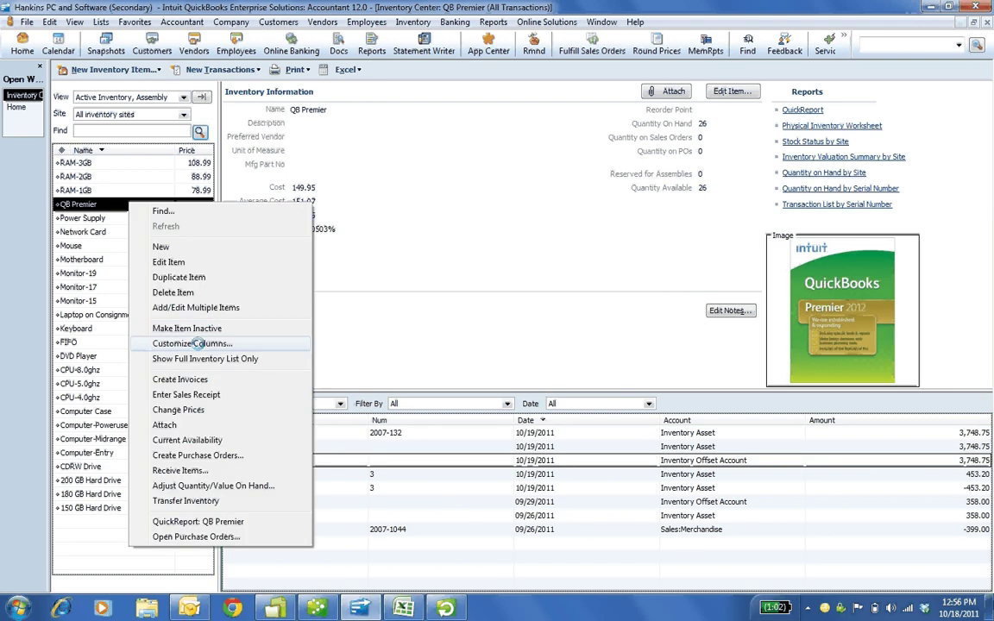
pyautogui.click(186, 394)
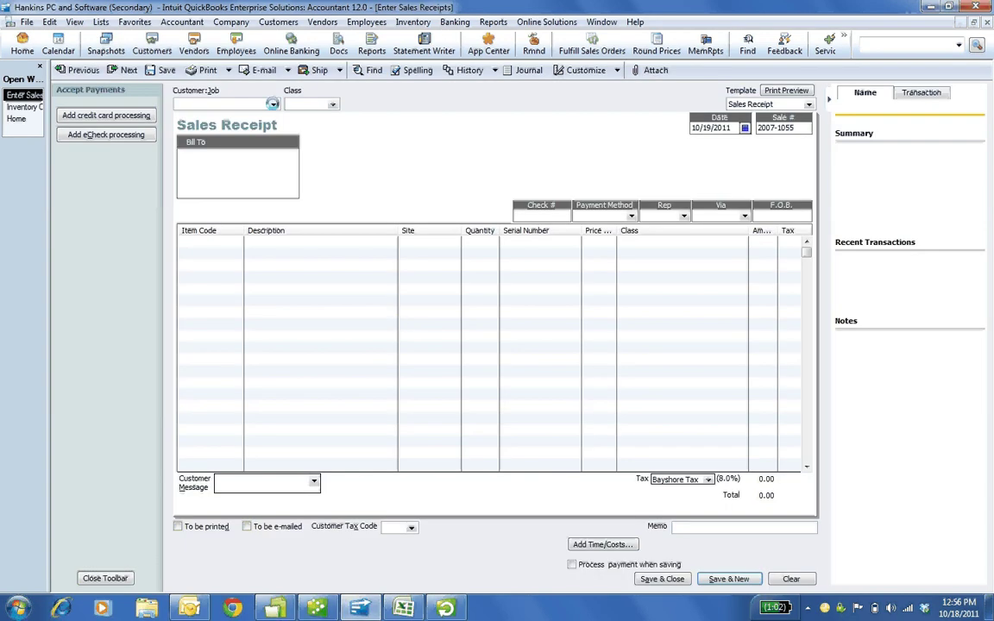
pyautogui.click(272, 104)
pyautogui.click(205, 160)
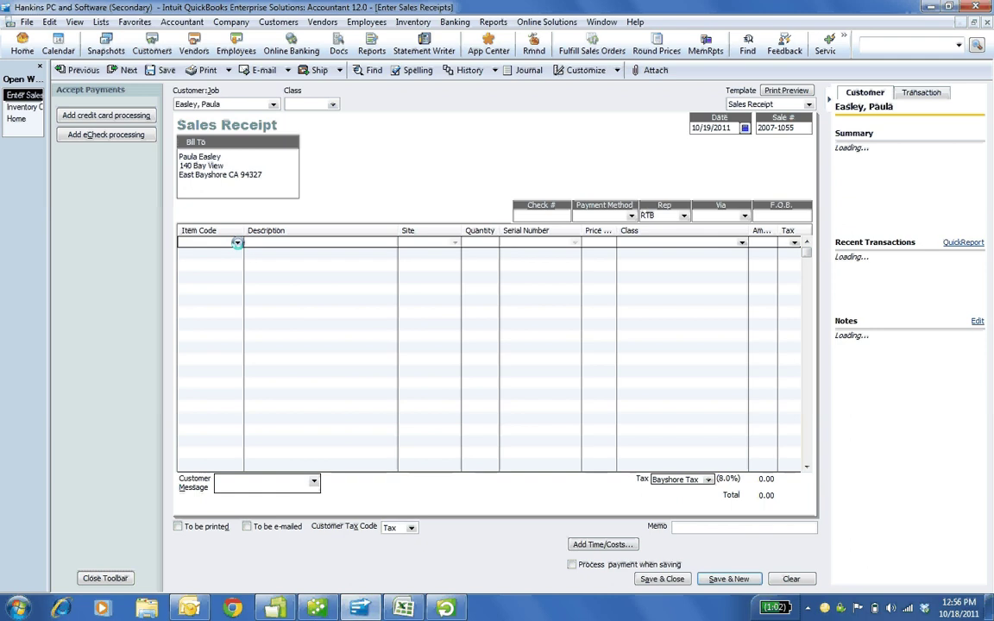
# Step: Add Consulting & Training, Delivery, Install Hardware and Diagnostic Service lines via Find & Select Items
pyautogui.click(237, 243)
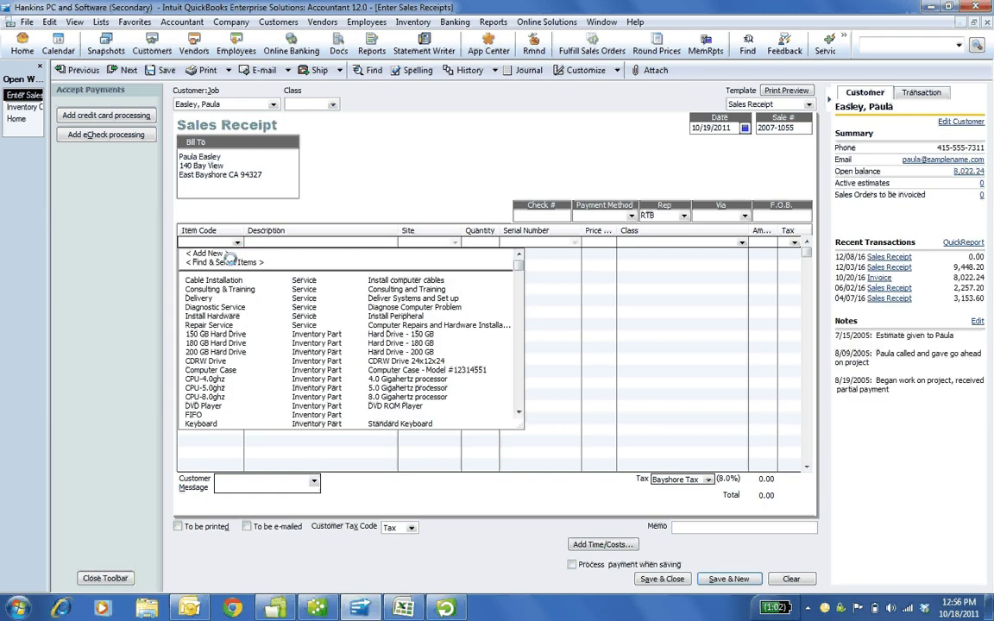
pyautogui.click(226, 262)
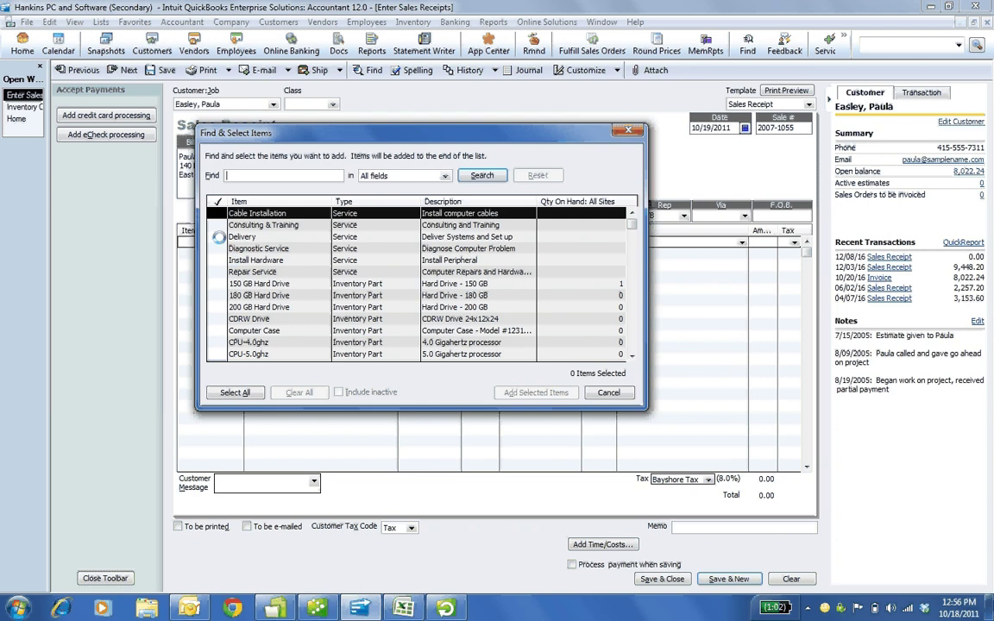
pyautogui.click(219, 224)
pyautogui.click(216, 237)
pyautogui.click(215, 259)
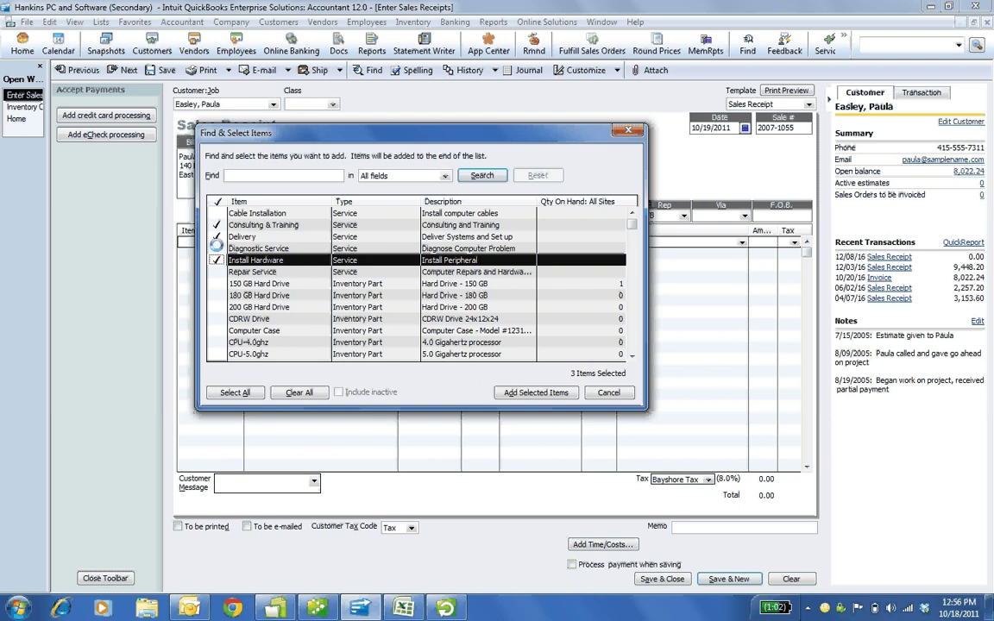
pyautogui.click(215, 247)
pyautogui.click(524, 391)
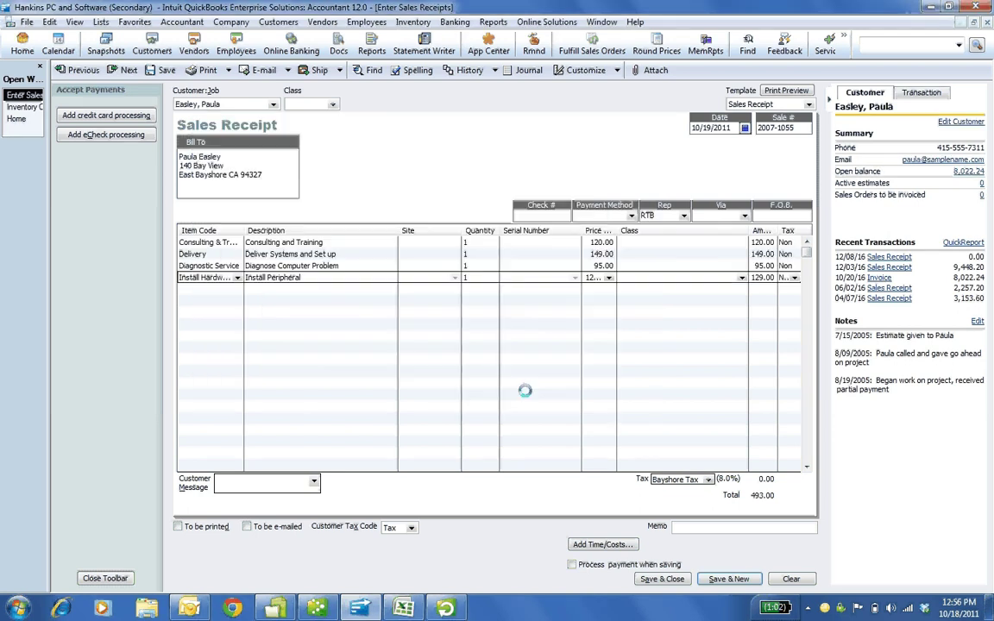
# Step: Search items for 'qb' and add QB Premier as the fifth line
pyautogui.click(208, 289)
pyautogui.click(237, 289)
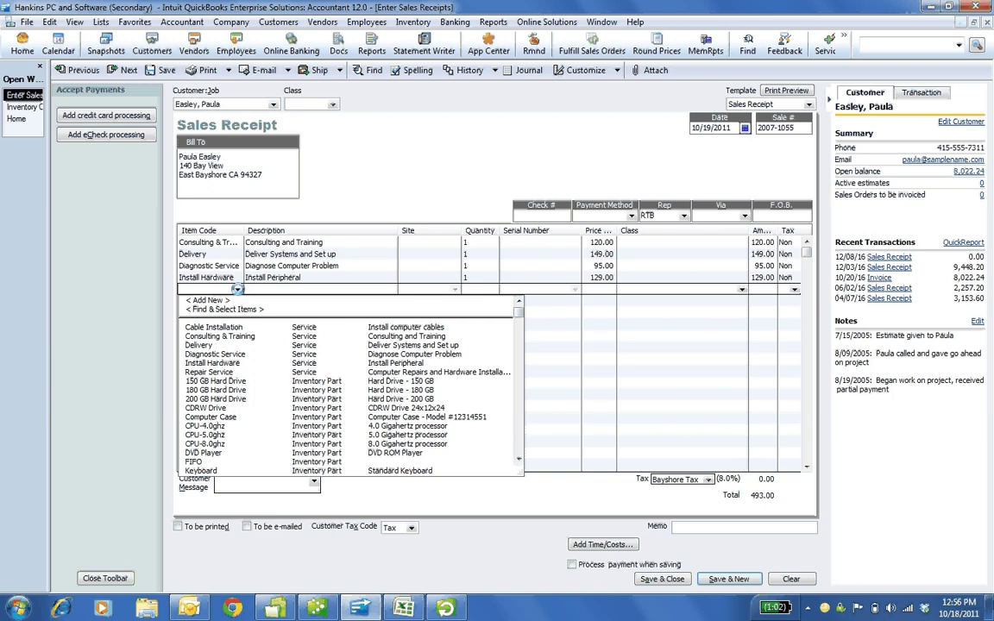
pyautogui.click(225, 308)
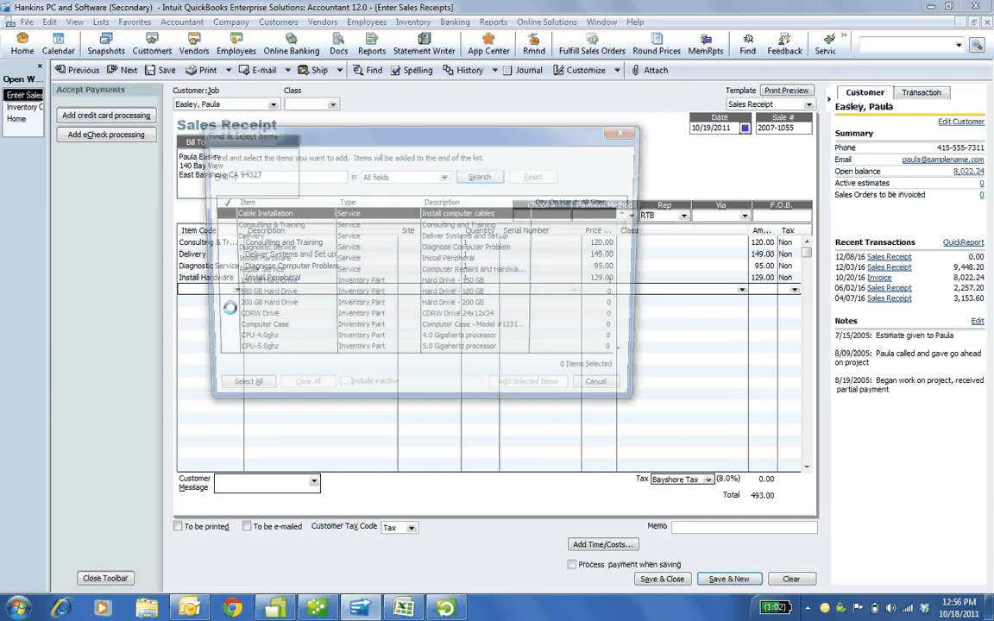
pyautogui.write('qb')
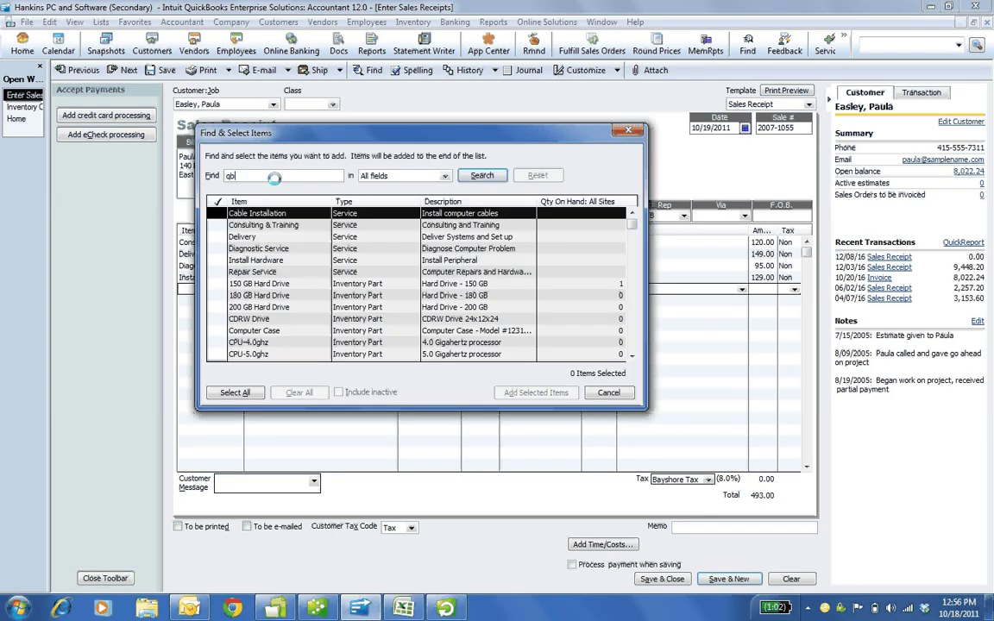
pyautogui.click(481, 175)
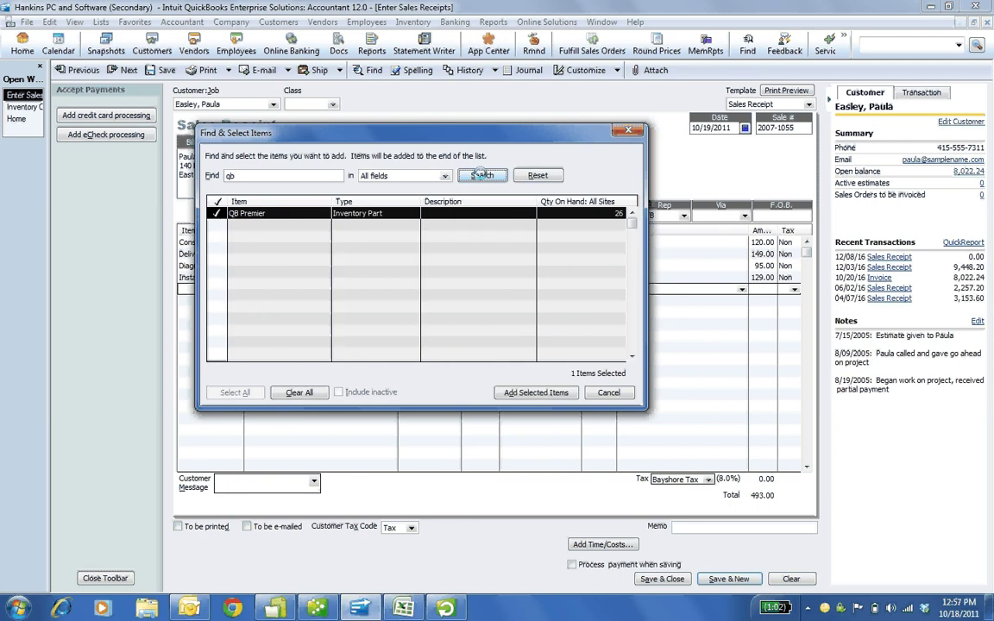
pyautogui.click(533, 391)
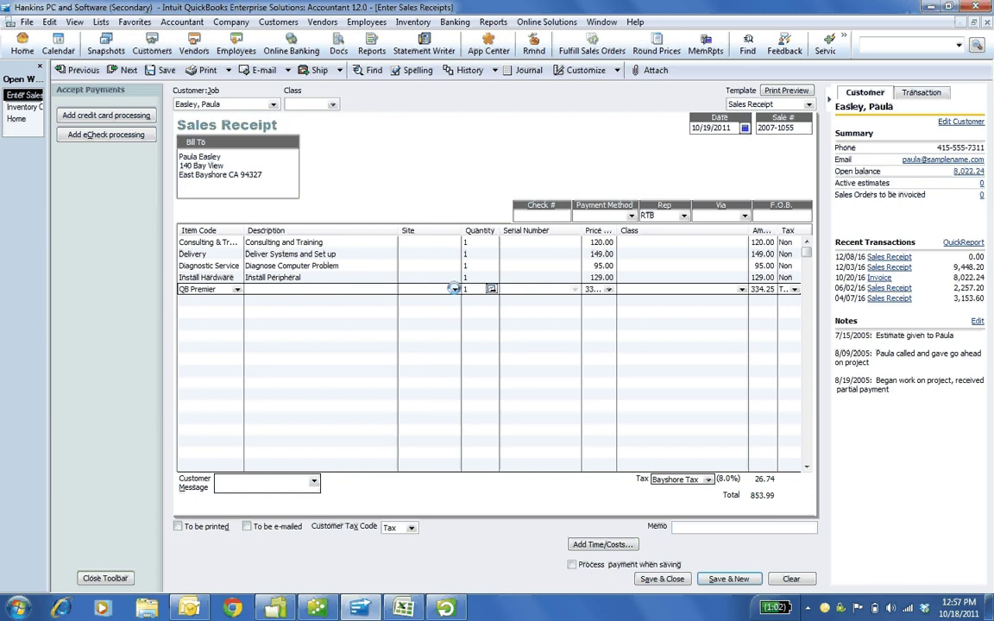
# Step: Sell the QB Premier line from the HUB site with serial number 10883
pyautogui.click(455, 289)
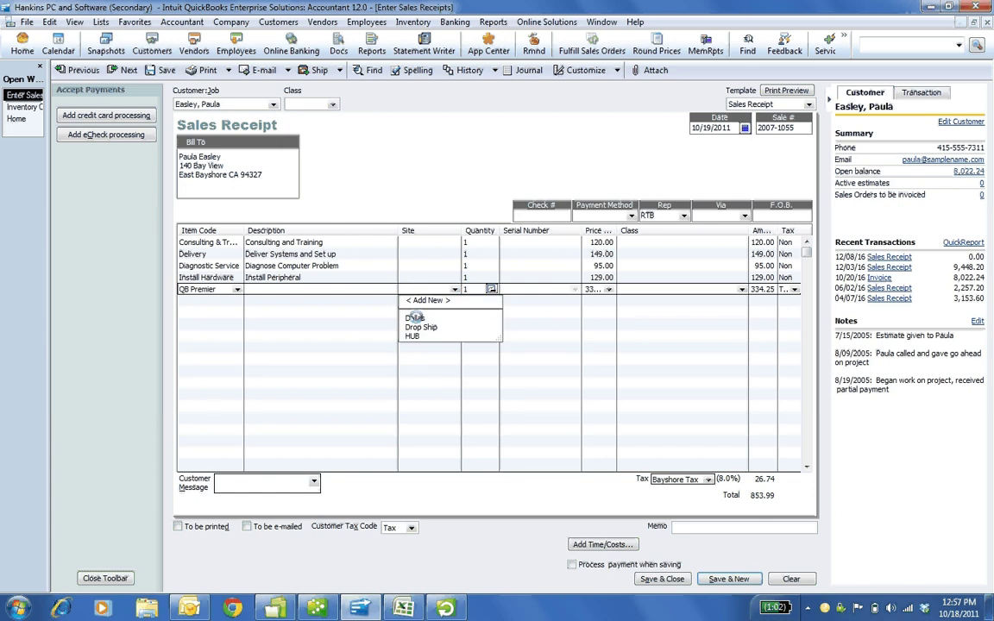
pyautogui.click(413, 335)
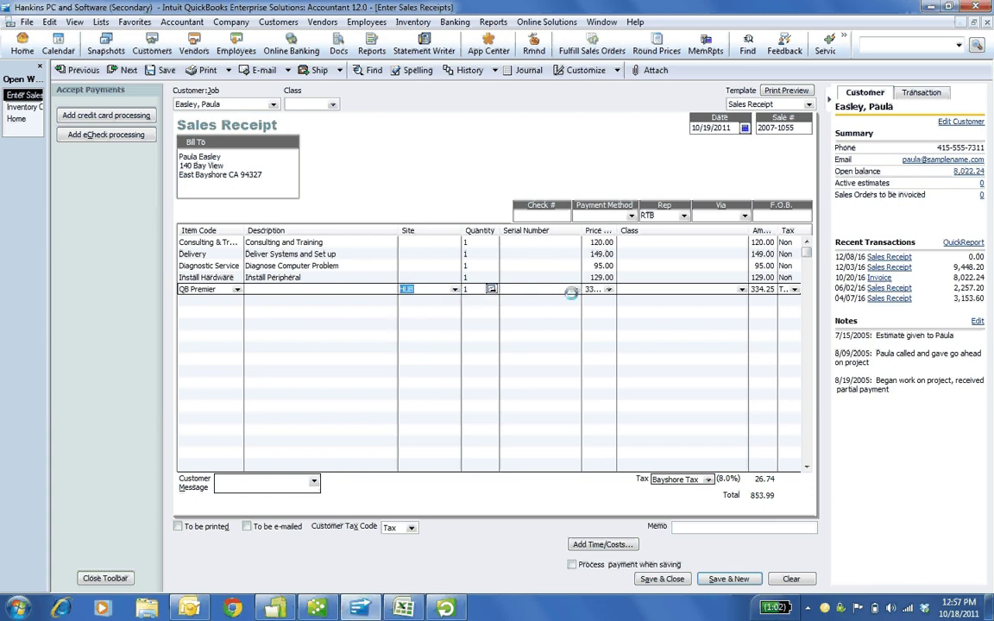
pyautogui.click(571, 291)
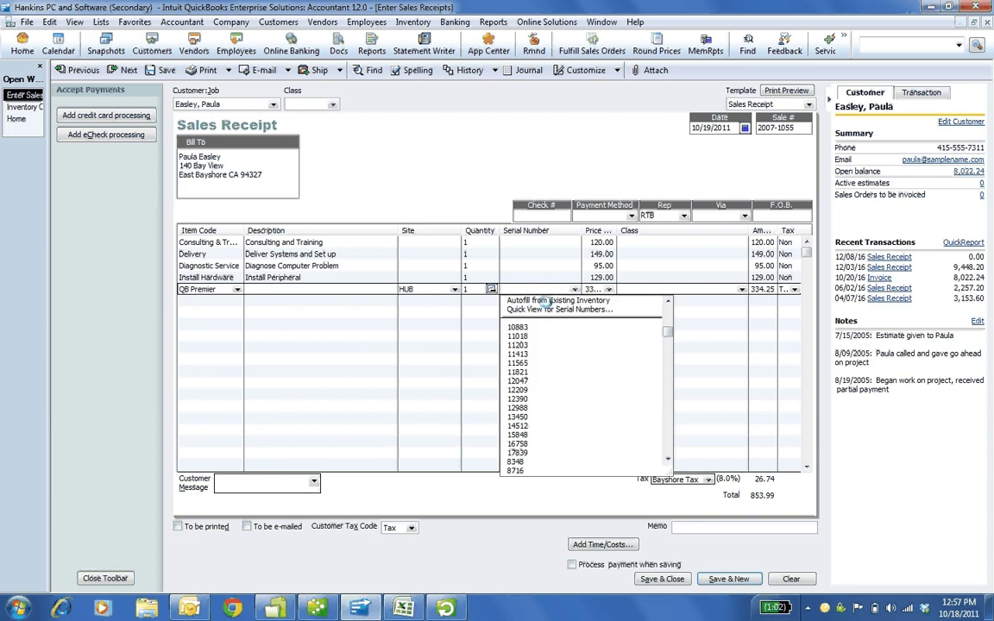
pyautogui.click(550, 309)
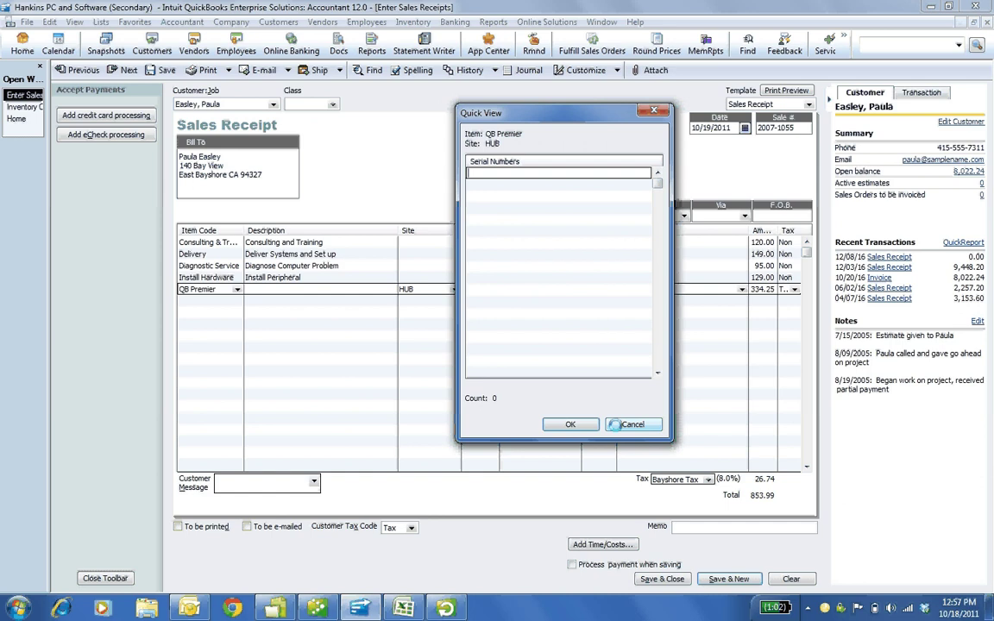
pyautogui.press('Escape')
pyautogui.click(572, 290)
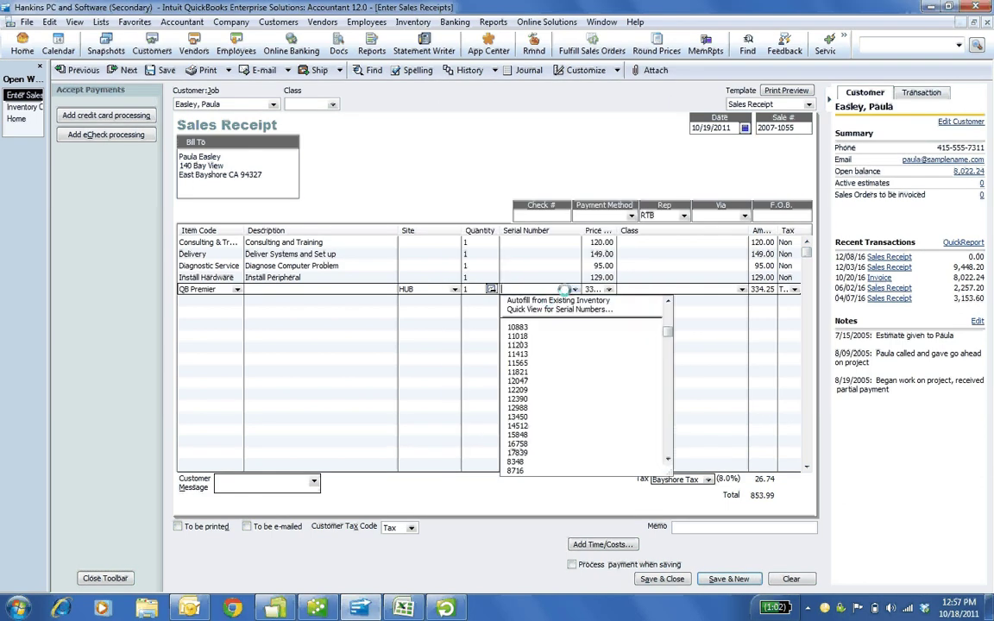
pyautogui.click(547, 301)
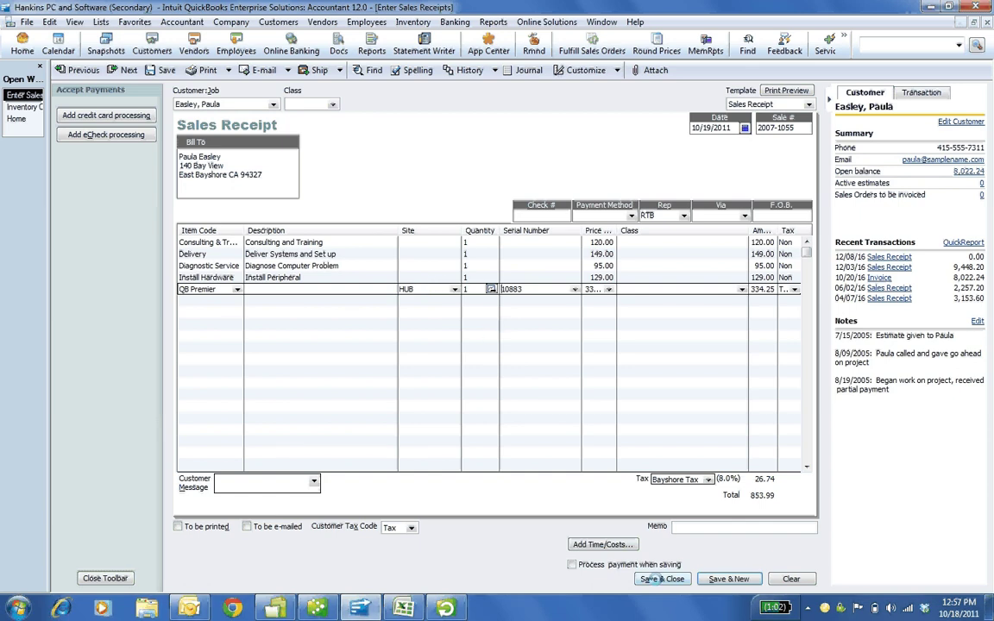
# Step: Save the sales receipt and start a new Transfer Inventory form
pyautogui.click(662, 579)
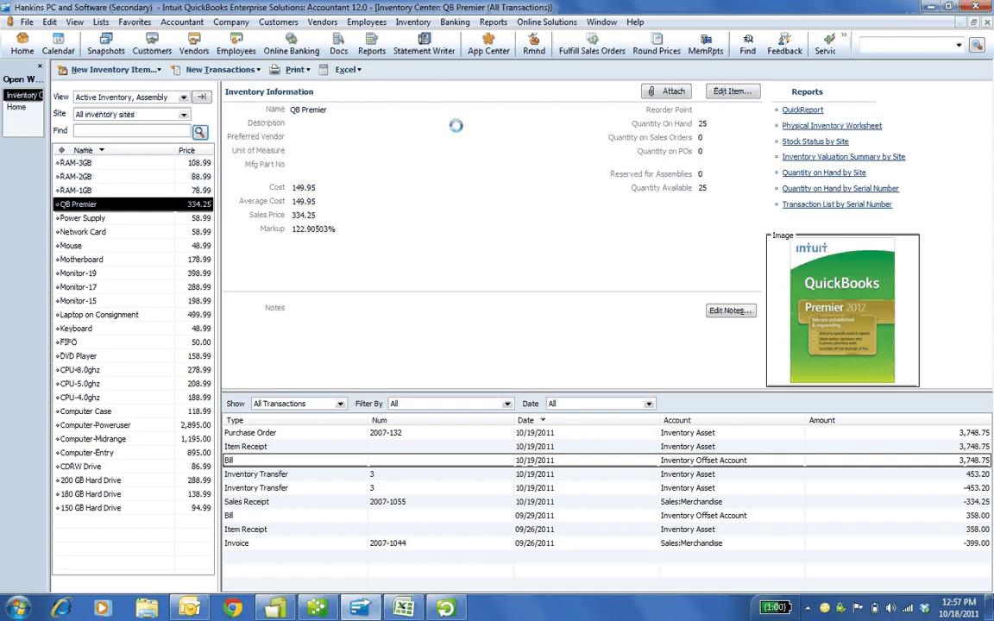
pyautogui.click(413, 21)
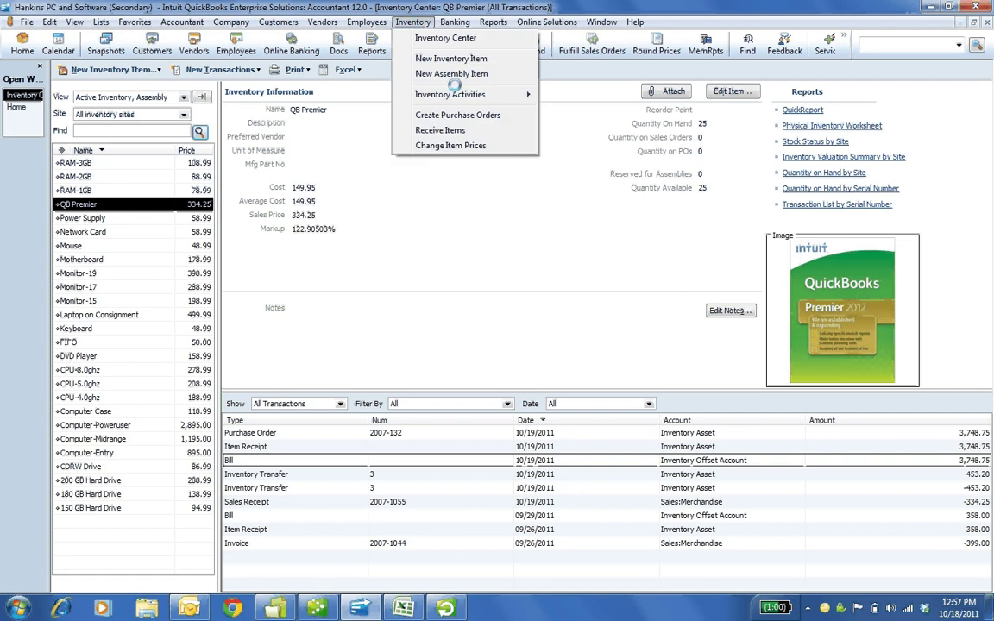
pyautogui.moveTo(478, 94)
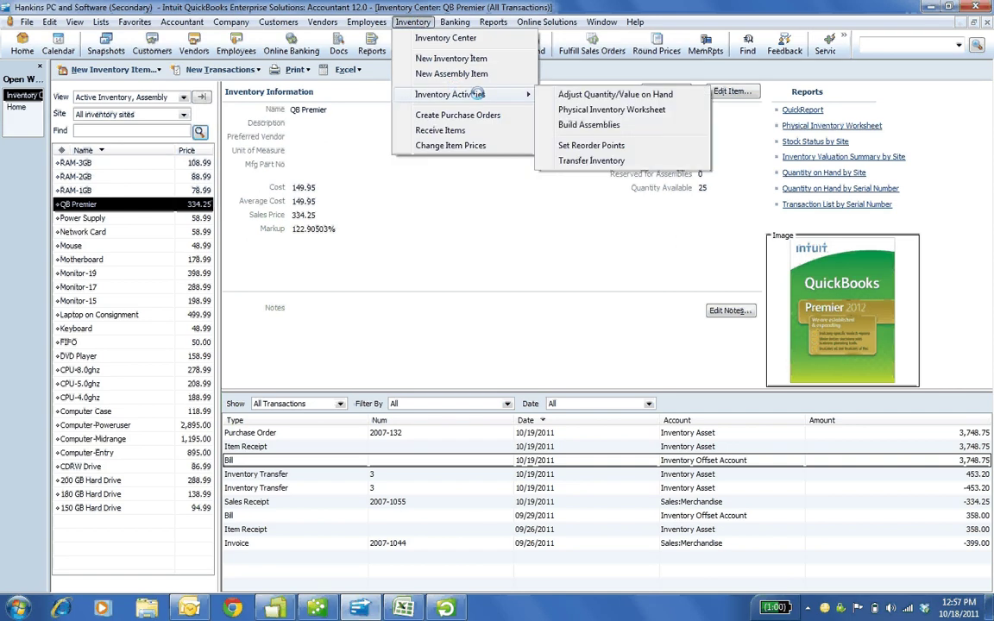
pyautogui.click(583, 160)
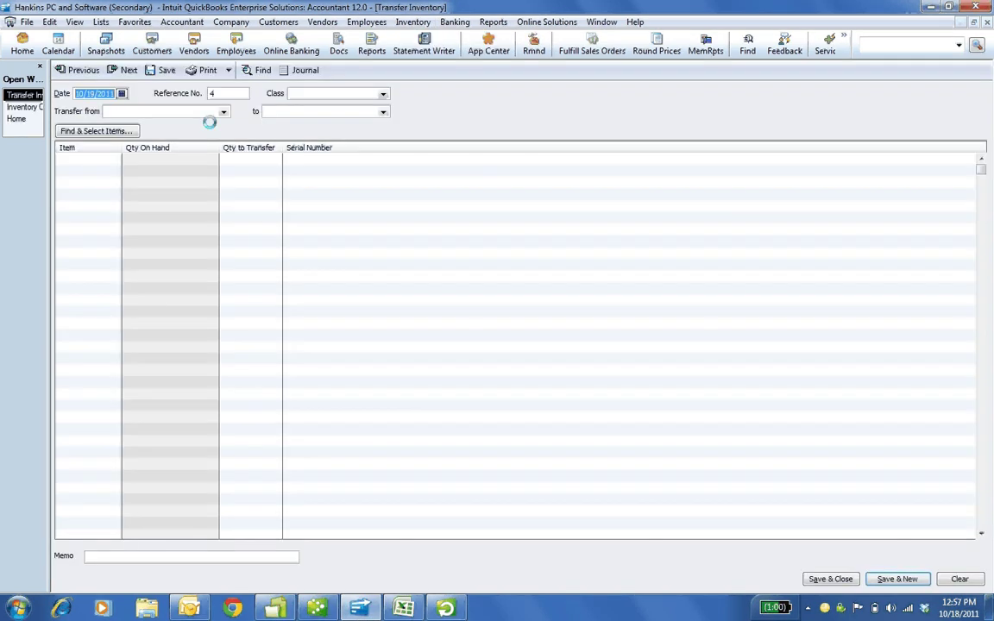
# Step: Set the transfer to move stock from HUB to Dallas
pyautogui.click(212, 111)
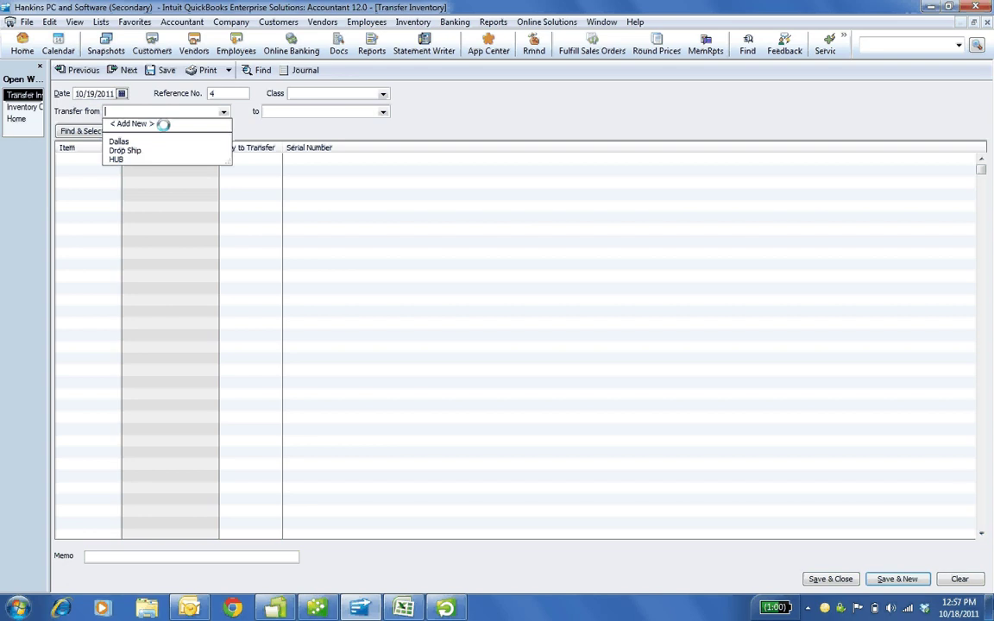
pyautogui.click(114, 159)
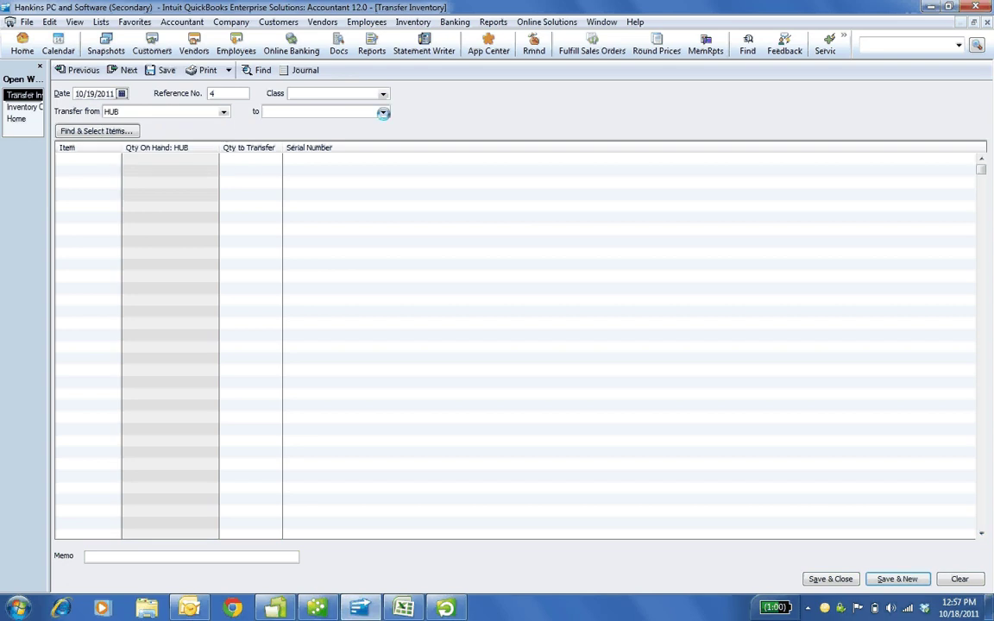
pyautogui.click(382, 111)
pyautogui.click(274, 142)
pyautogui.click(97, 131)
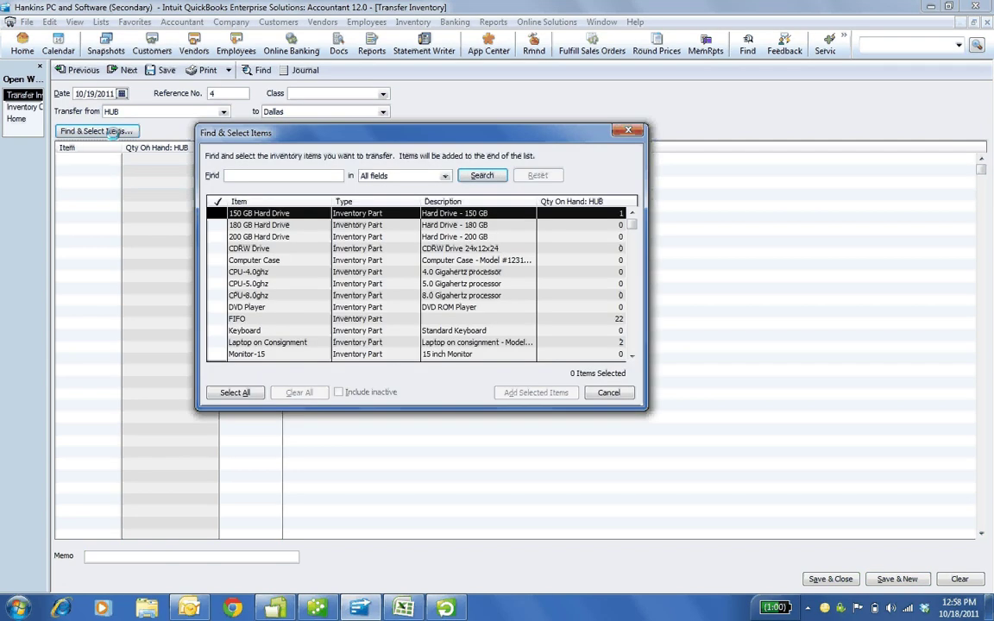
# Step: Transfer 10 QB Premier units, autofilling the serial numbers from existing inventory
pyautogui.click(607, 392)
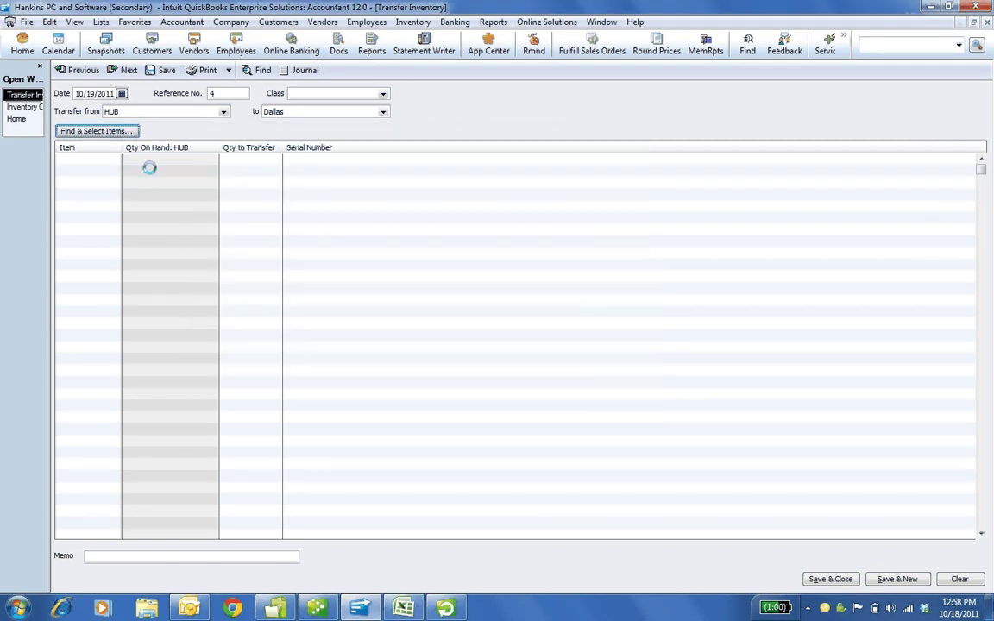
pyautogui.click(110, 162)
pyautogui.write('QB Premier')
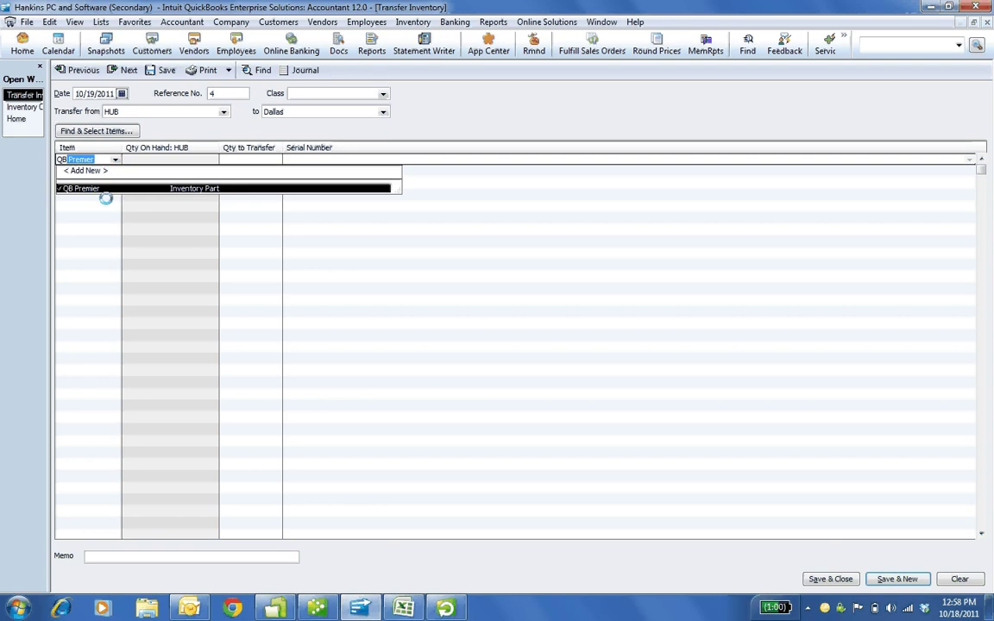
pyautogui.click(118, 188)
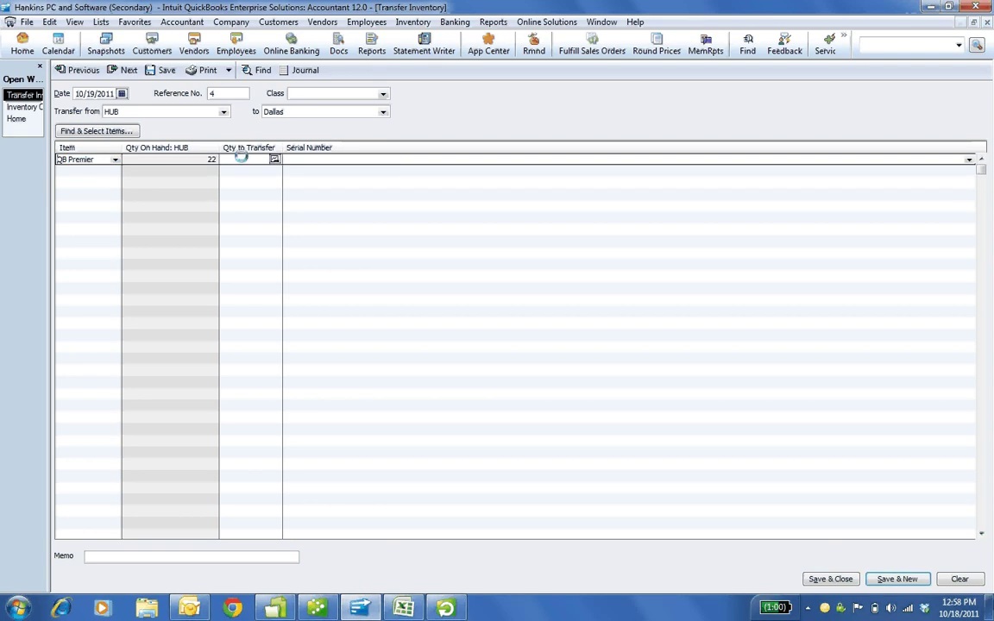
pyautogui.write('1')
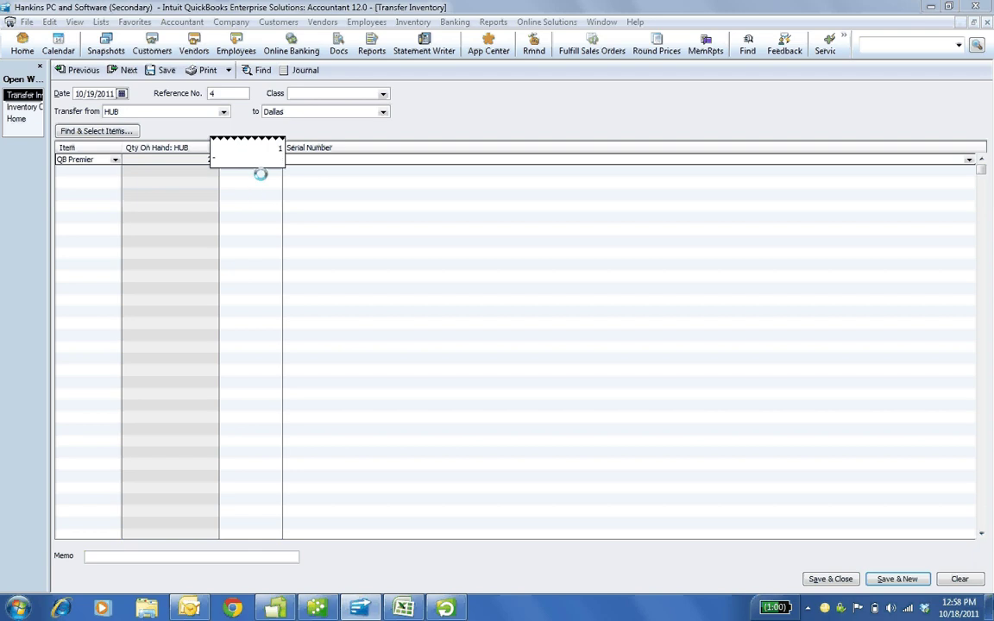
pyautogui.write('0')
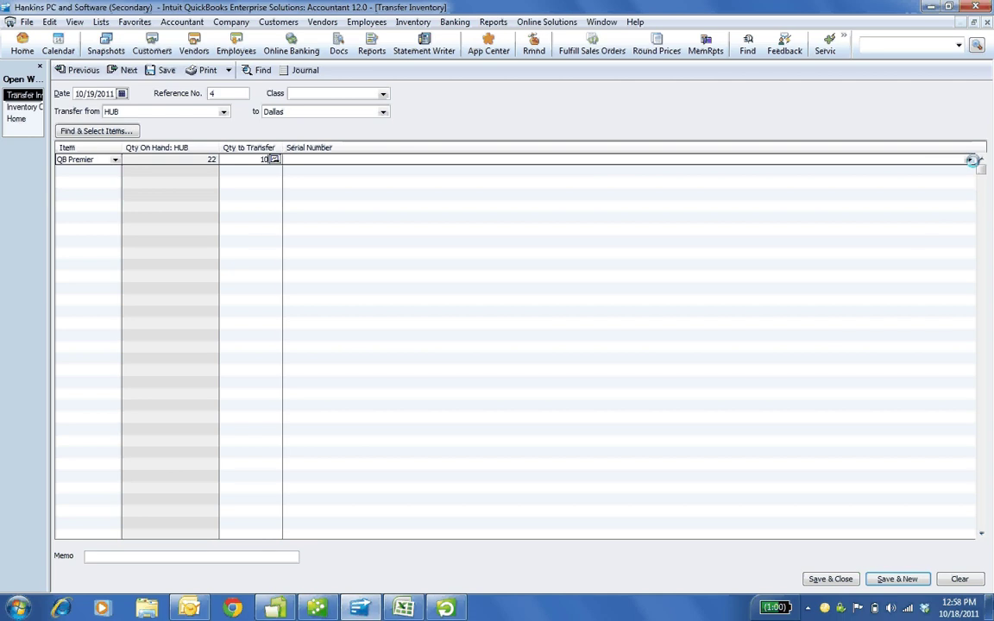
pyautogui.click(969, 160)
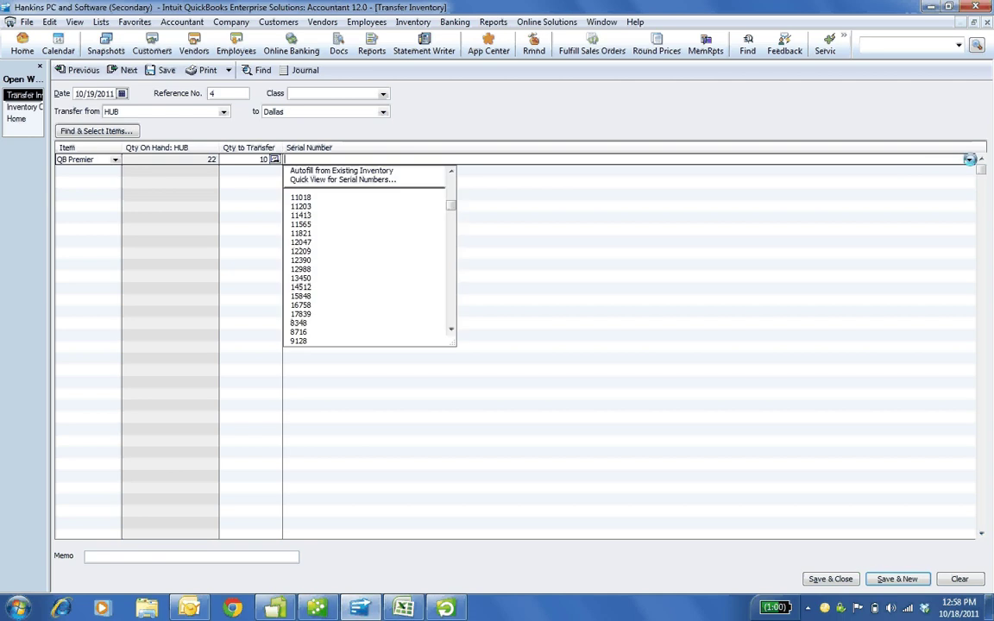
pyautogui.click(343, 170)
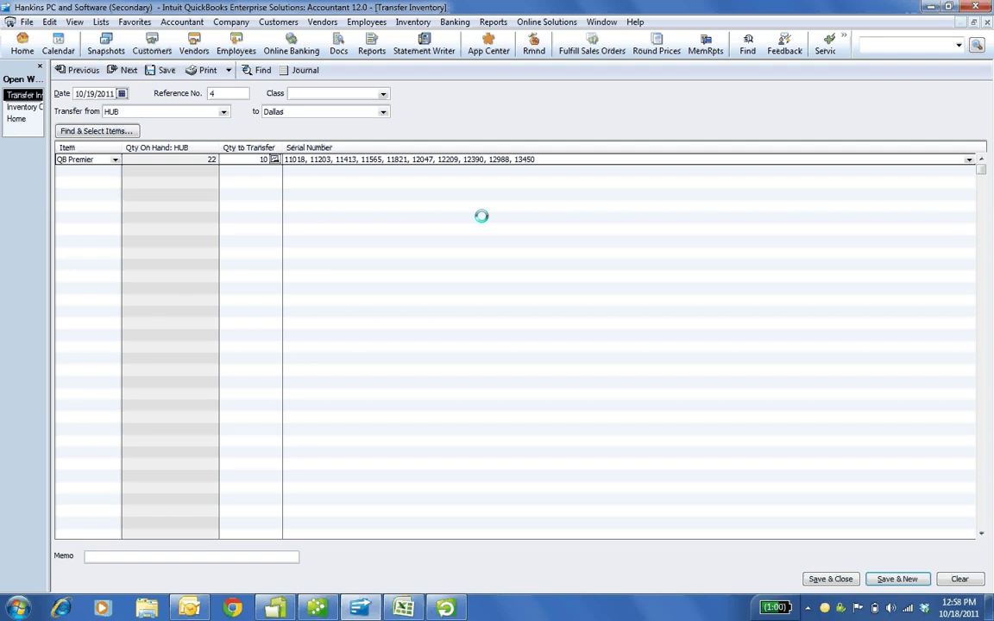
# Step: Save the transfer and start a Serial Number adjustment at the HUB site
pyautogui.click(830, 579)
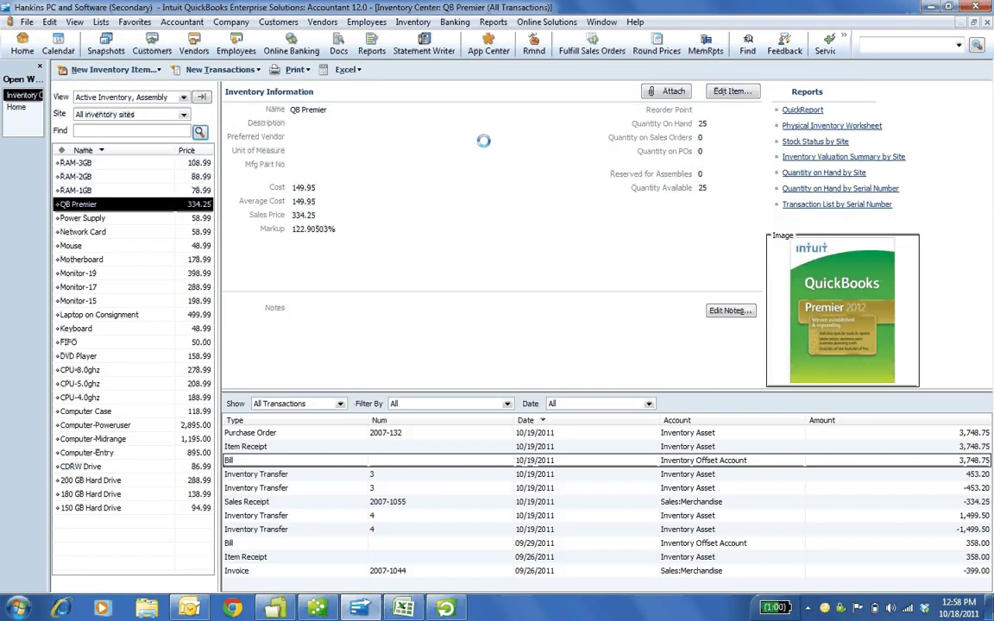
pyautogui.click(412, 21)
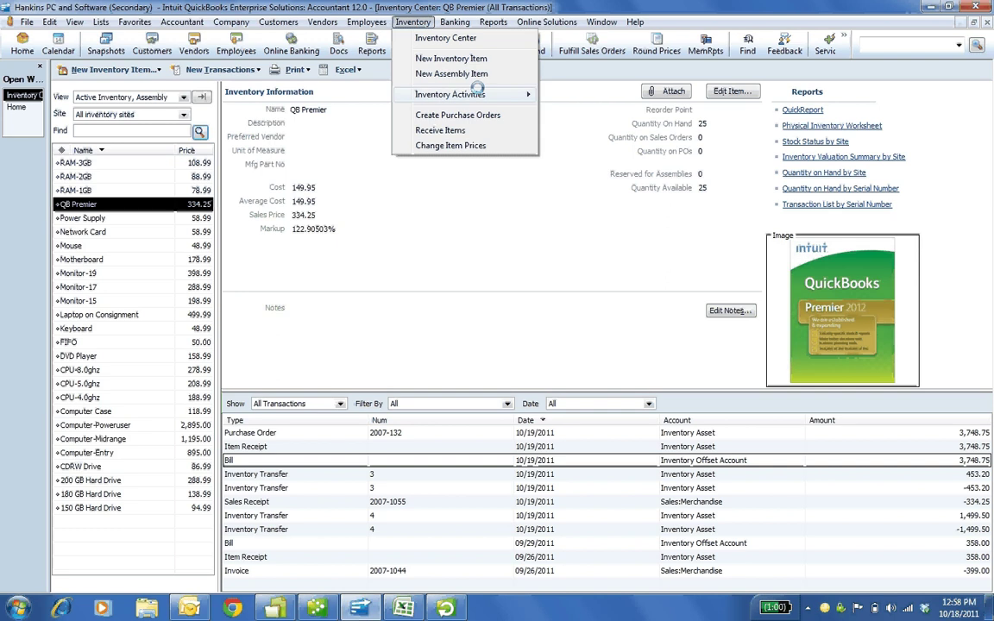
pyautogui.moveTo(478, 92)
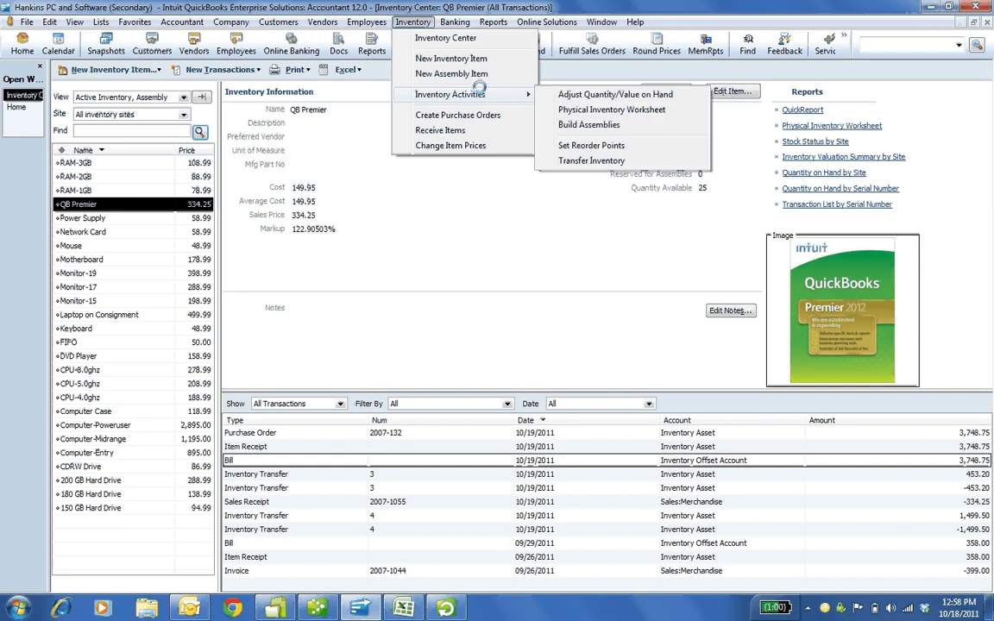
pyautogui.click(587, 94)
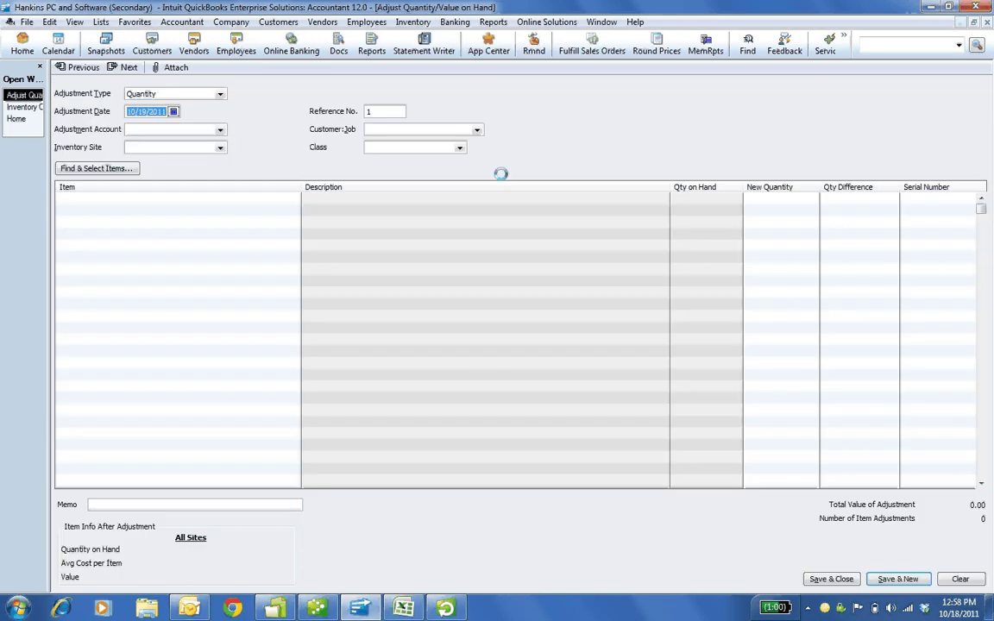
pyautogui.click(212, 147)
pyautogui.click(191, 93)
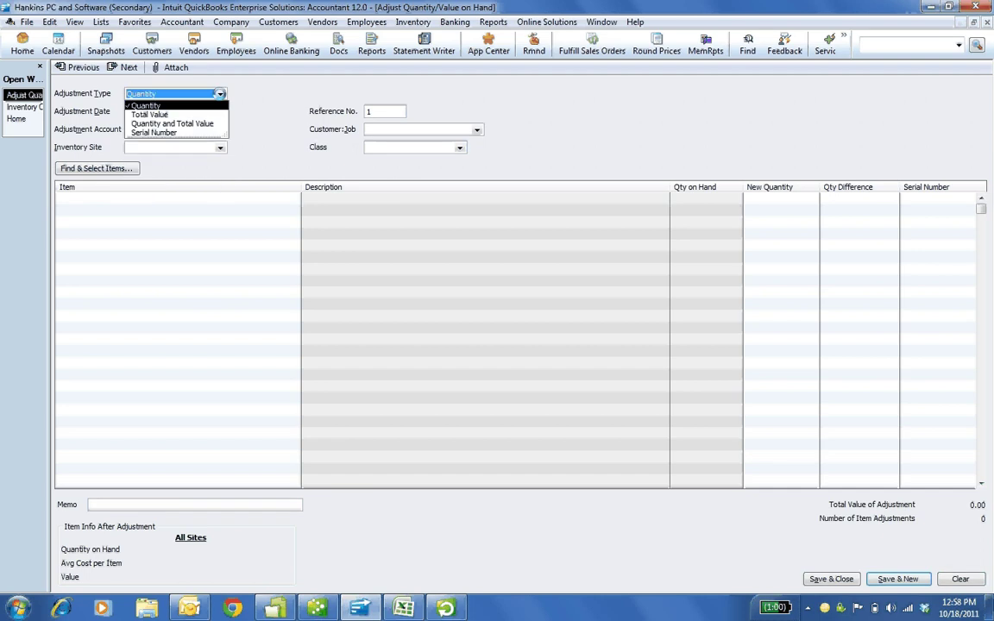
pyautogui.click(146, 131)
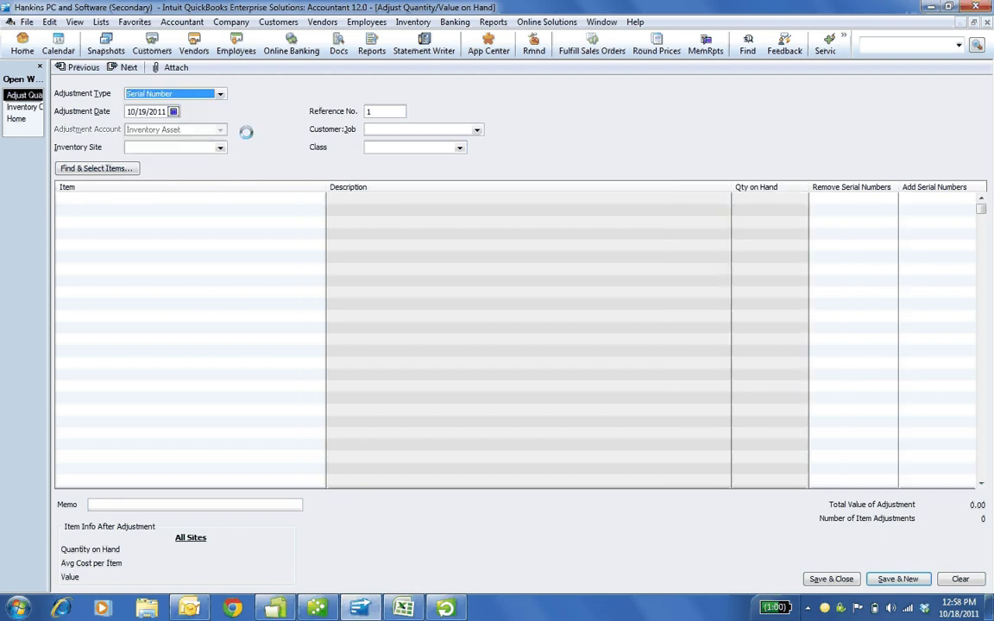
pyautogui.click(220, 147)
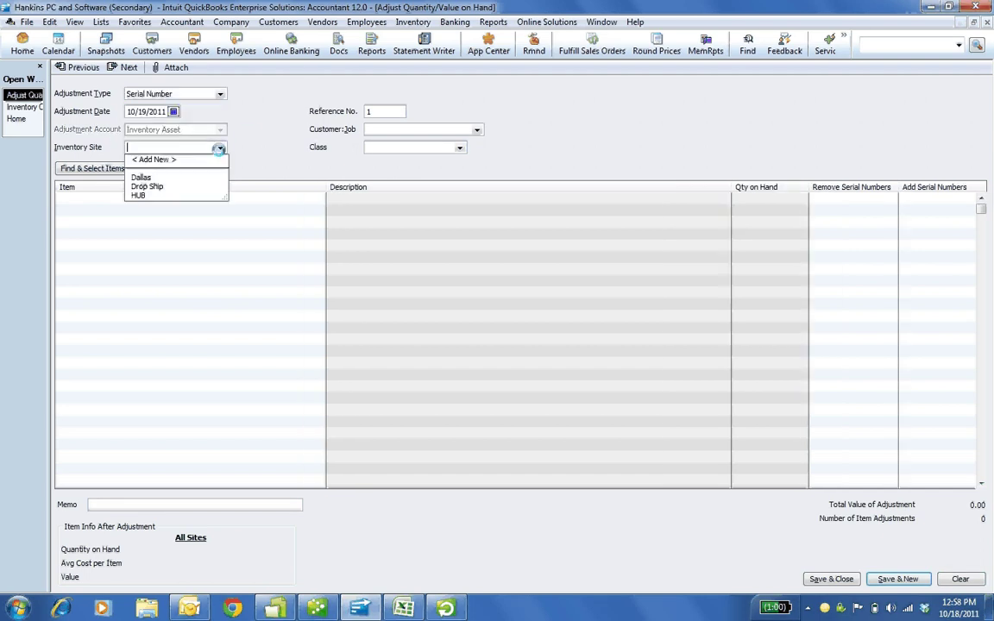
pyautogui.click(141, 195)
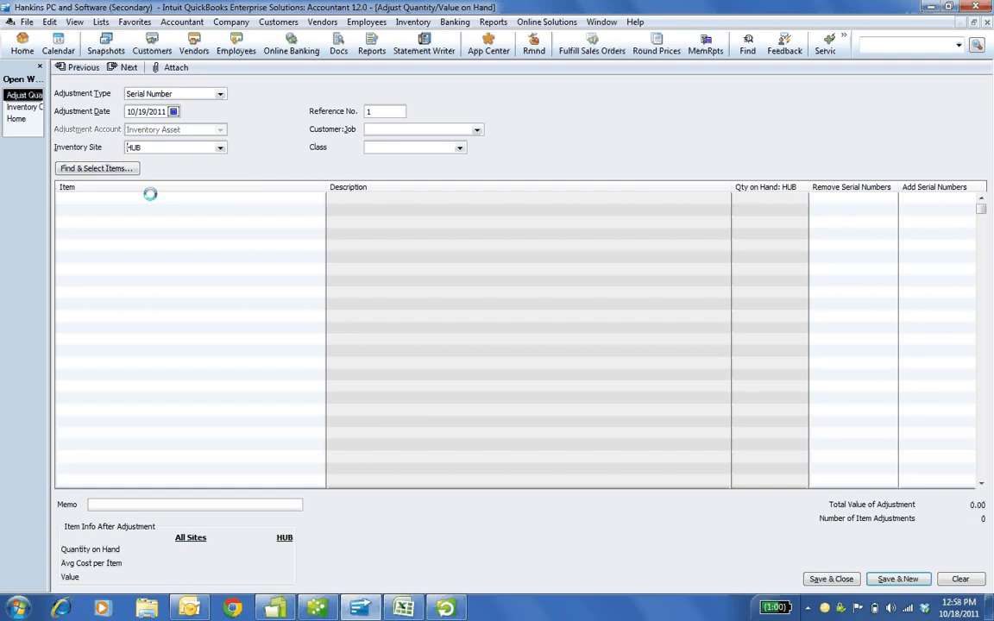
# Step: Add QB Premier to the adjustment and bring up its options for adding serial numbers
pyautogui.click(295, 198)
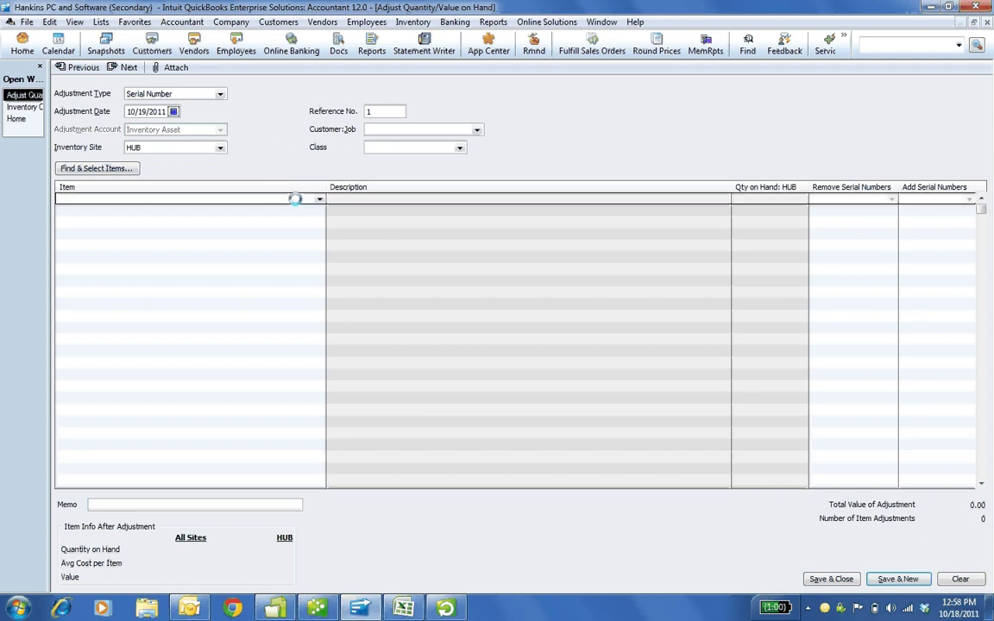
pyautogui.click(318, 198)
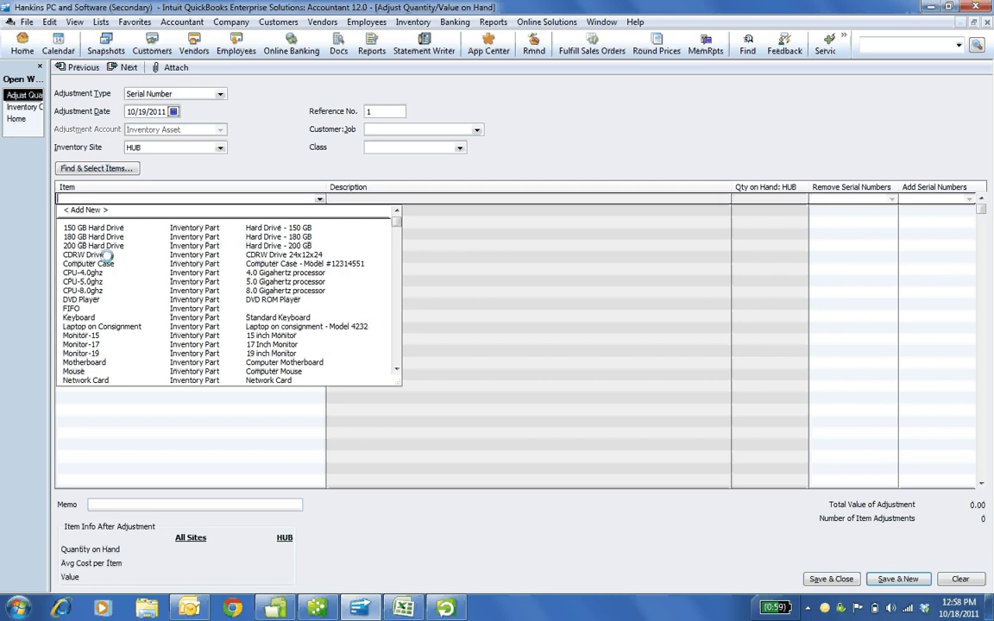
pyautogui.write('QB Premier')
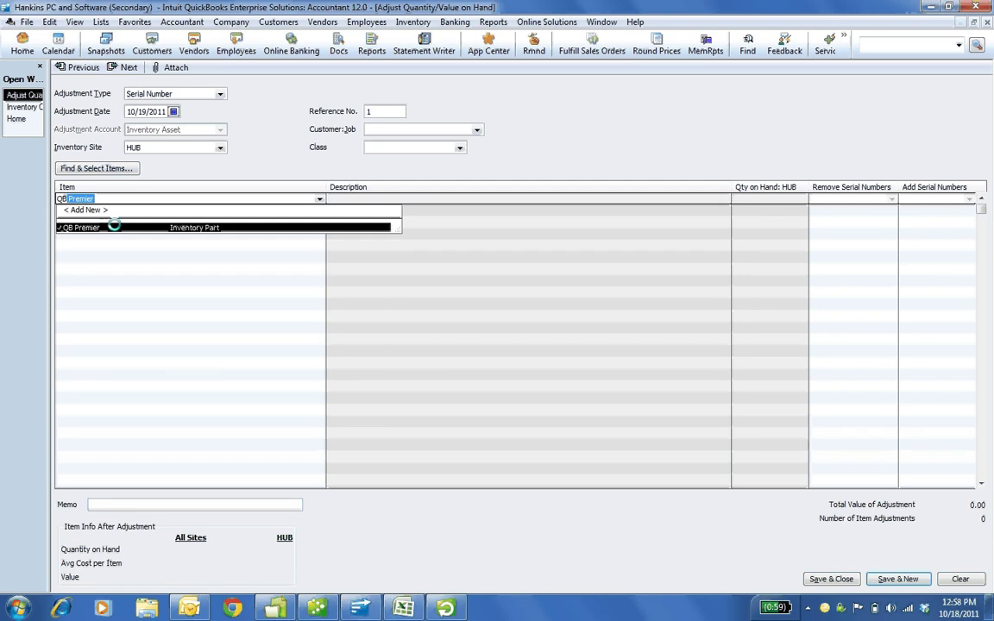
pyautogui.click(108, 225)
pyautogui.click(891, 199)
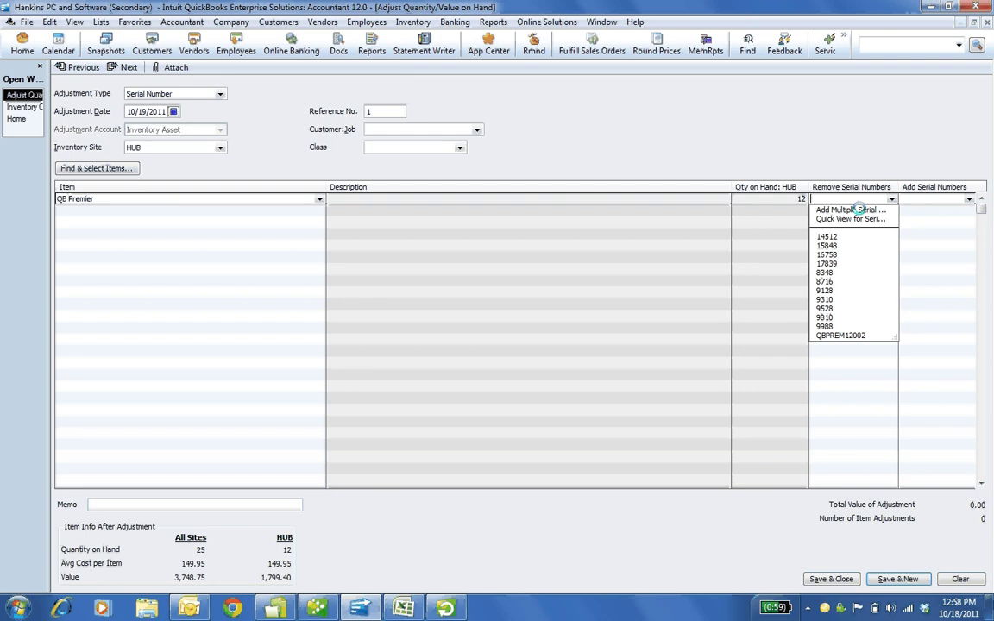
pyautogui.click(850, 219)
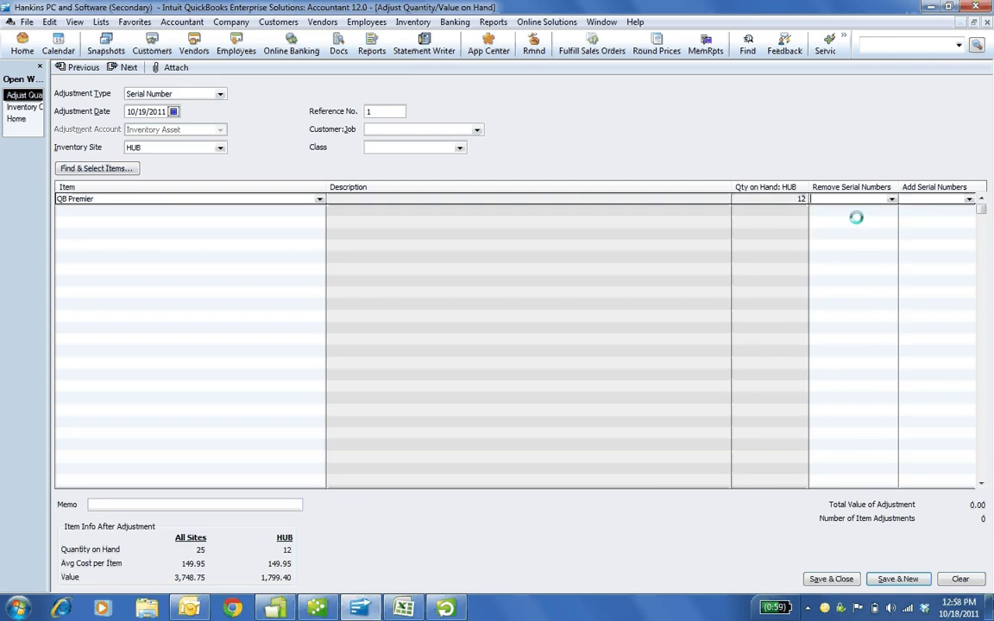
pyautogui.click(654, 110)
pyautogui.click(850, 199)
pyautogui.click(847, 210)
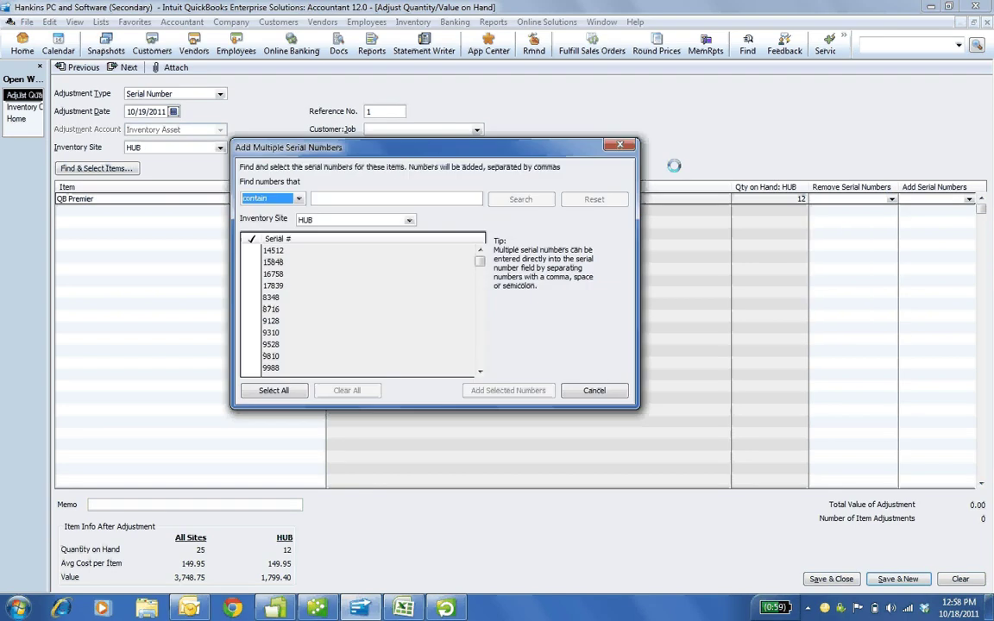
pyautogui.click(594, 390)
pyautogui.click(967, 199)
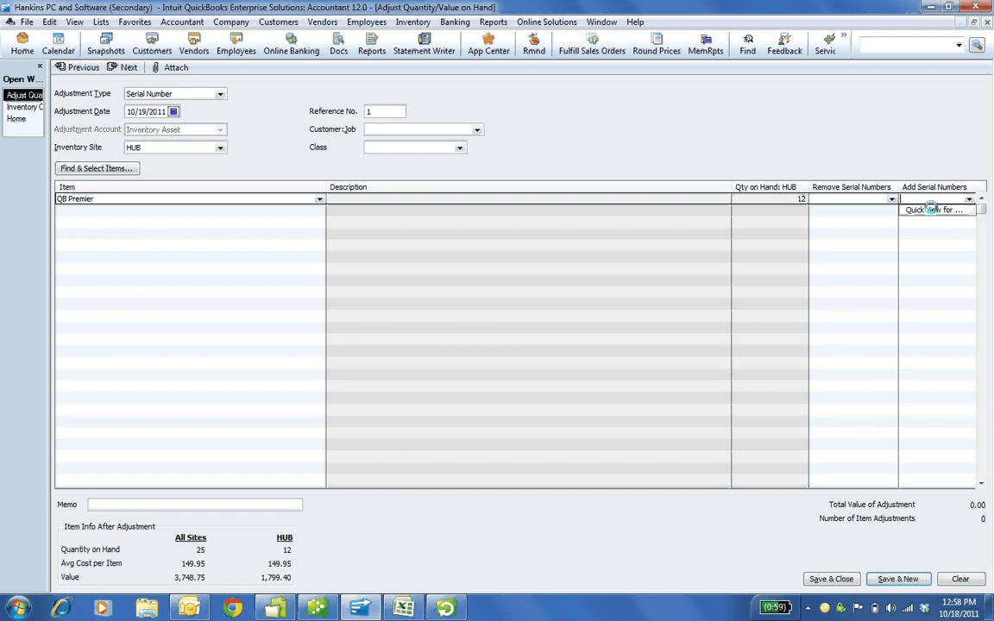
# Step: Copy serial numbers C8:C18 from serials.xlsx in Excel
pyautogui.hotkey('alt', 'Tab')
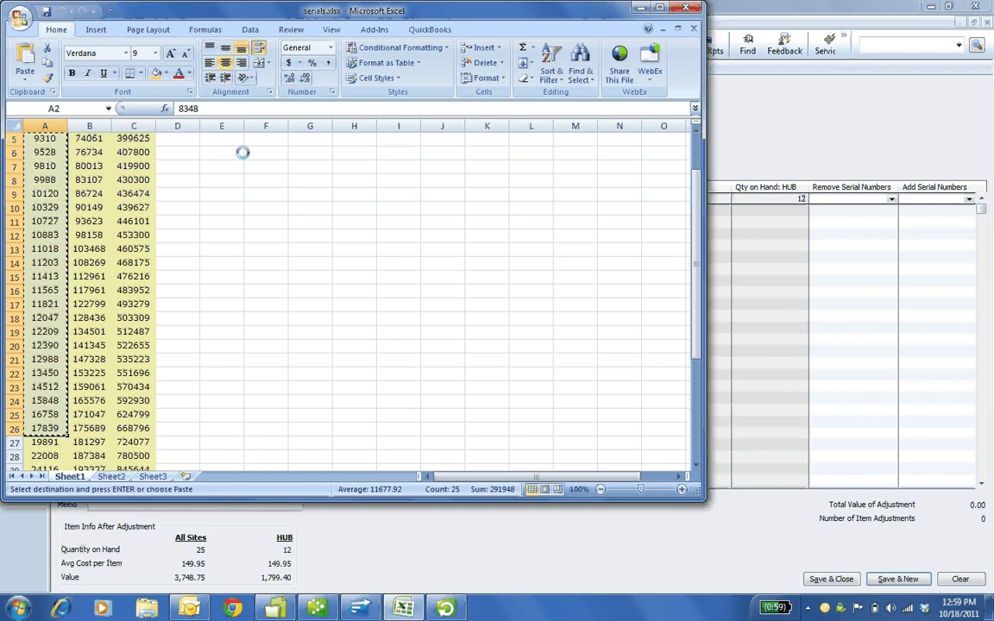
pyautogui.moveTo(134, 179); pyautogui.dragTo(148, 317)
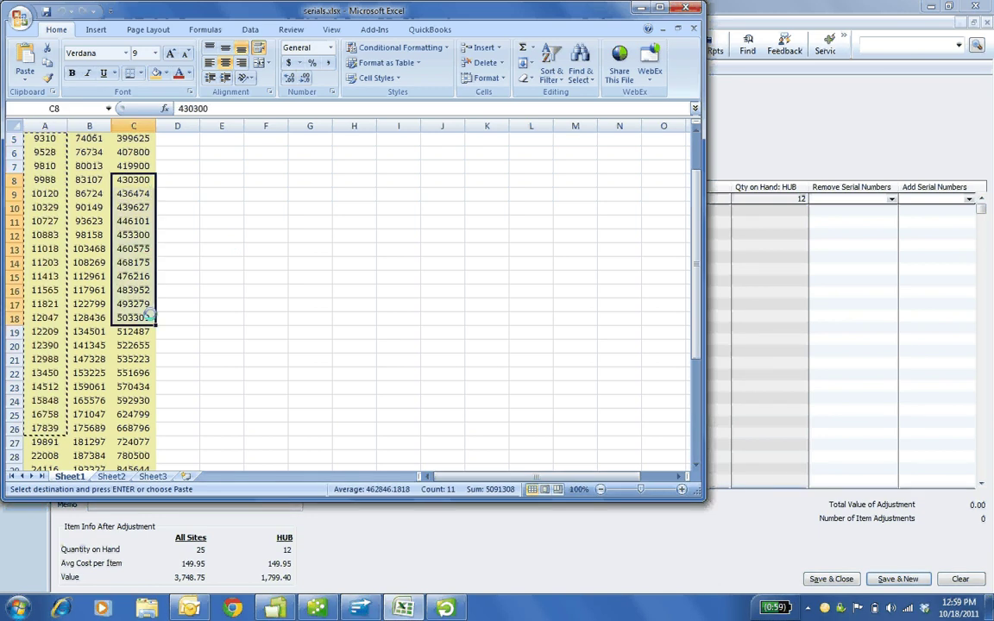
pyautogui.hotkey('ctrl', 'c')
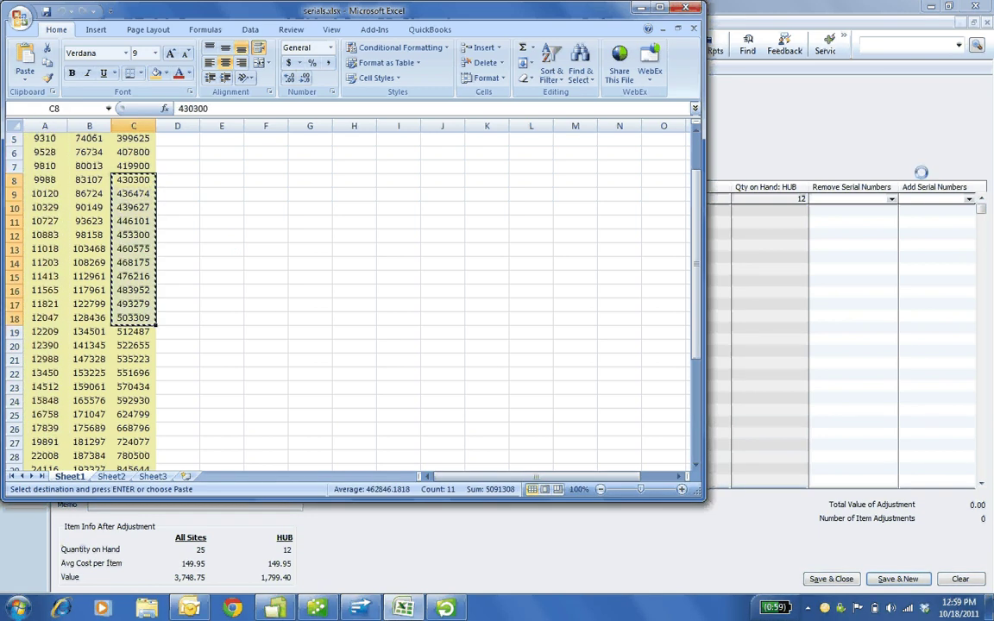
# Step: Paste the eleven serials for QB Premier, save the adjustment, and dismiss the quantity warning
pyautogui.click(931, 198)
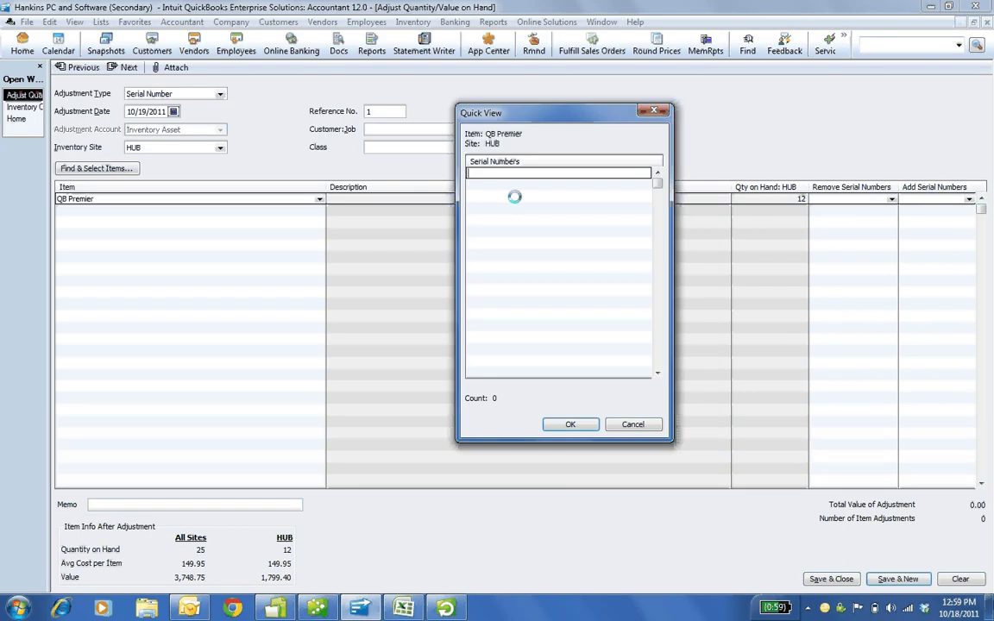
pyautogui.hotkey('ctrl', 'v')
pyautogui.press('Return')
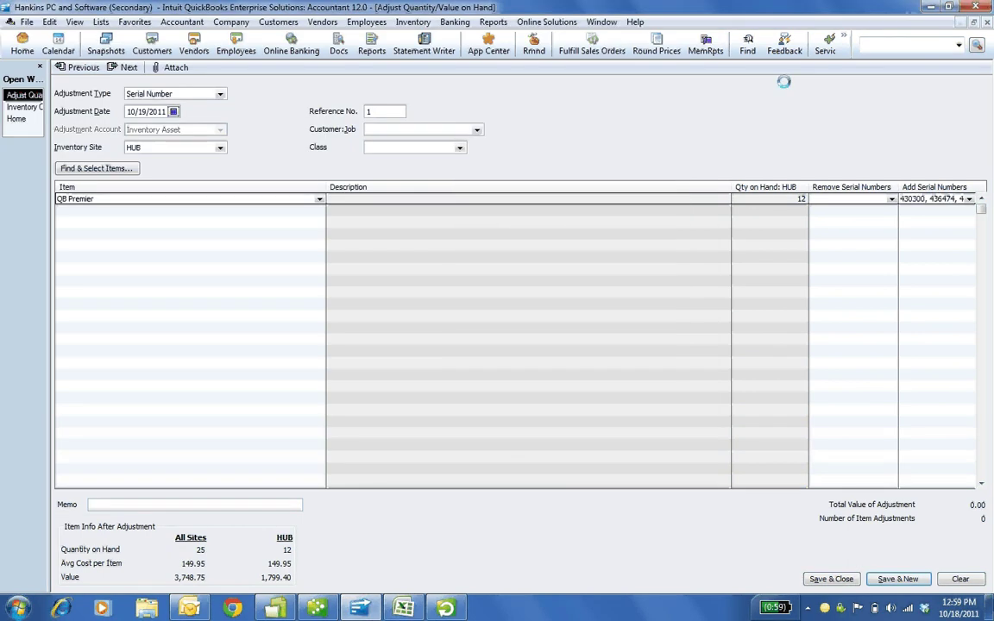
pyautogui.click(819, 577)
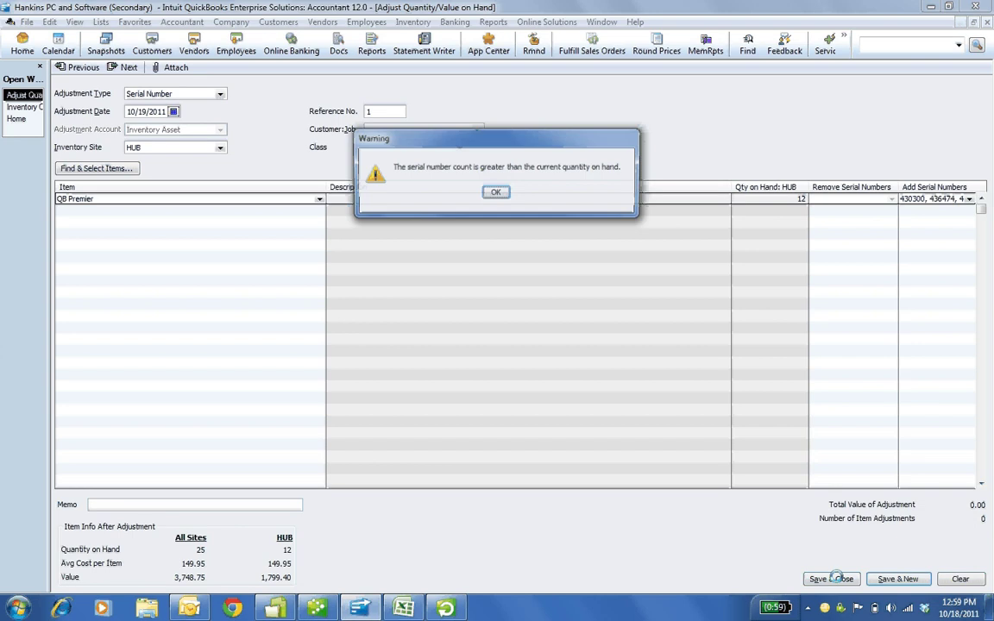
pyautogui.click(495, 192)
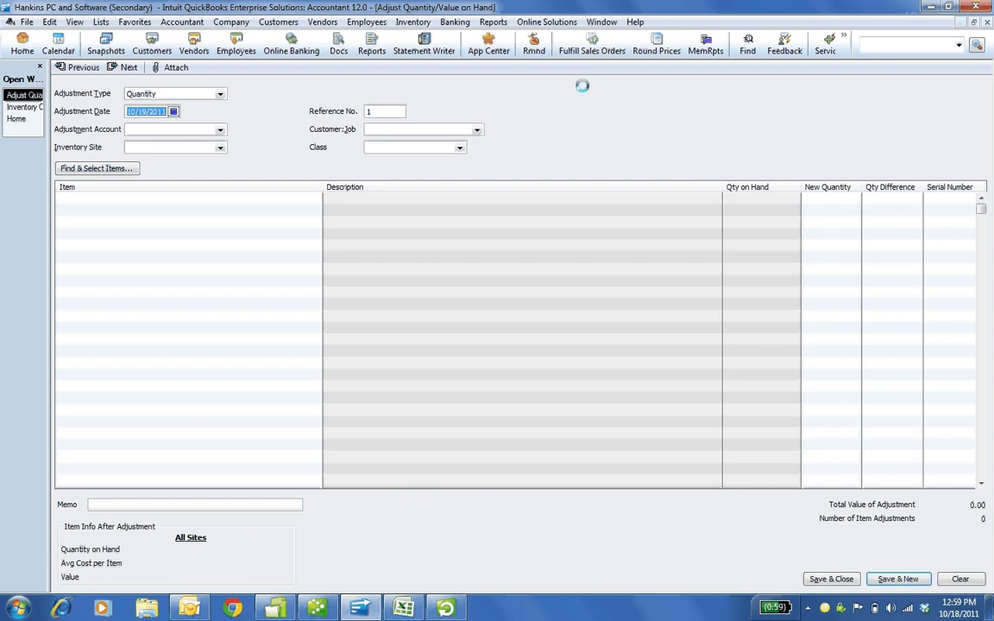
# Step: Build the Computer-Entry assembly with HUB as the finished assembly site
pyautogui.click(426, 19)
pyautogui.moveTo(512, 91)
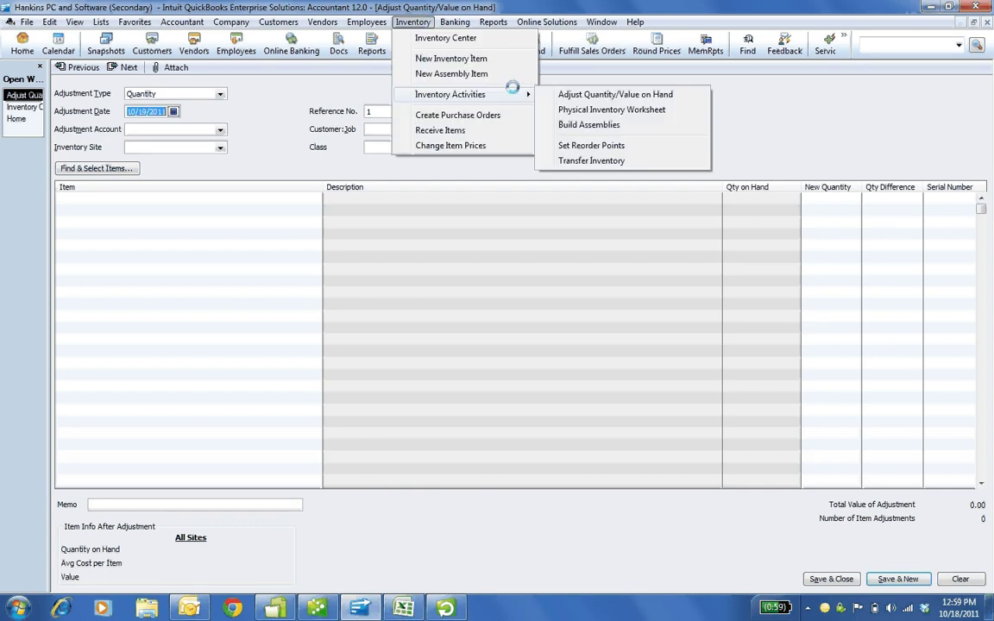
pyautogui.click(560, 119)
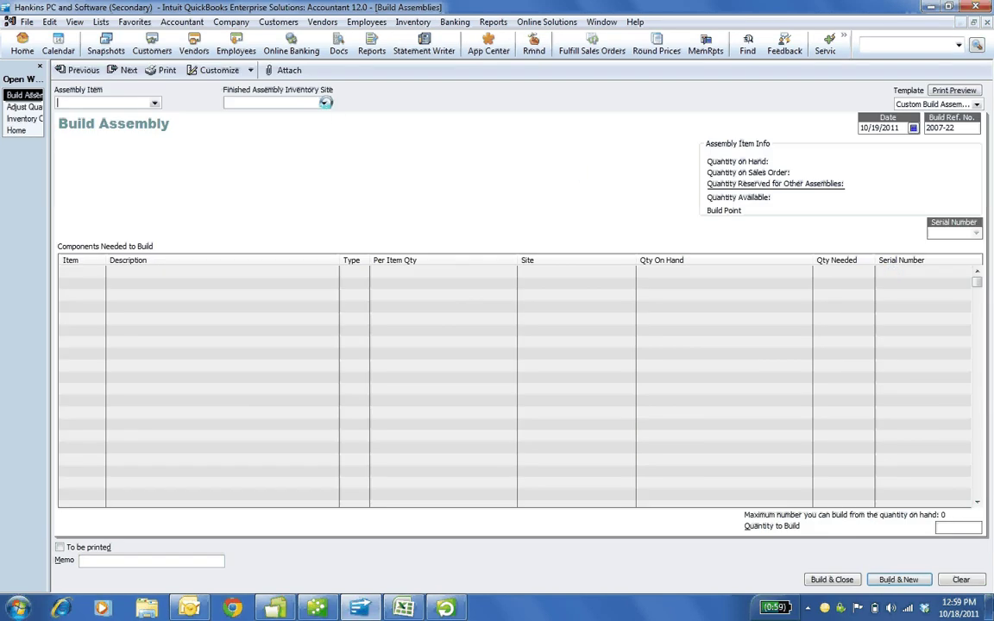
pyautogui.click(324, 102)
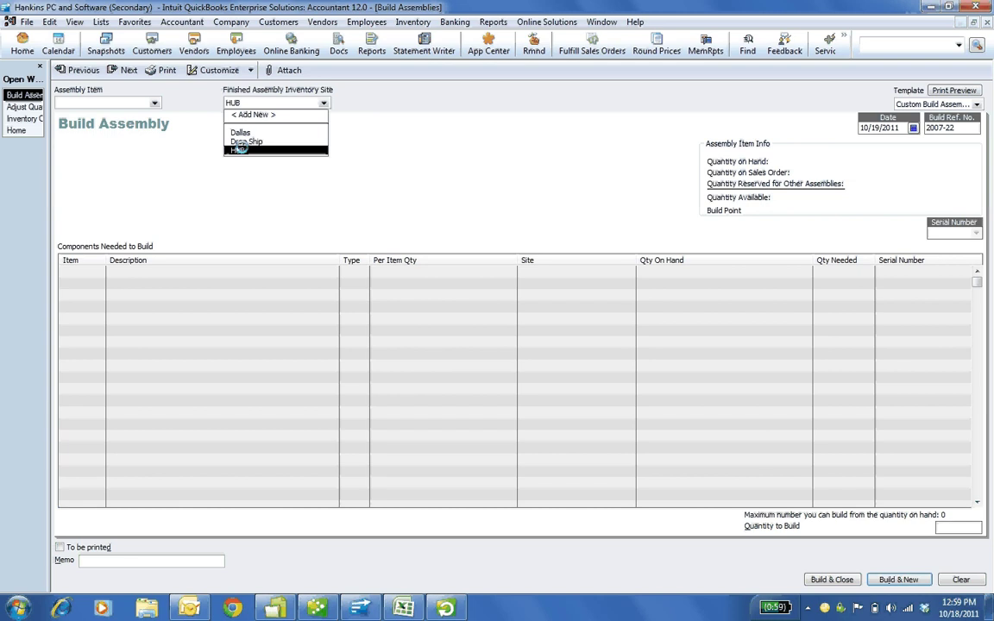
pyautogui.click(237, 150)
pyautogui.click(153, 103)
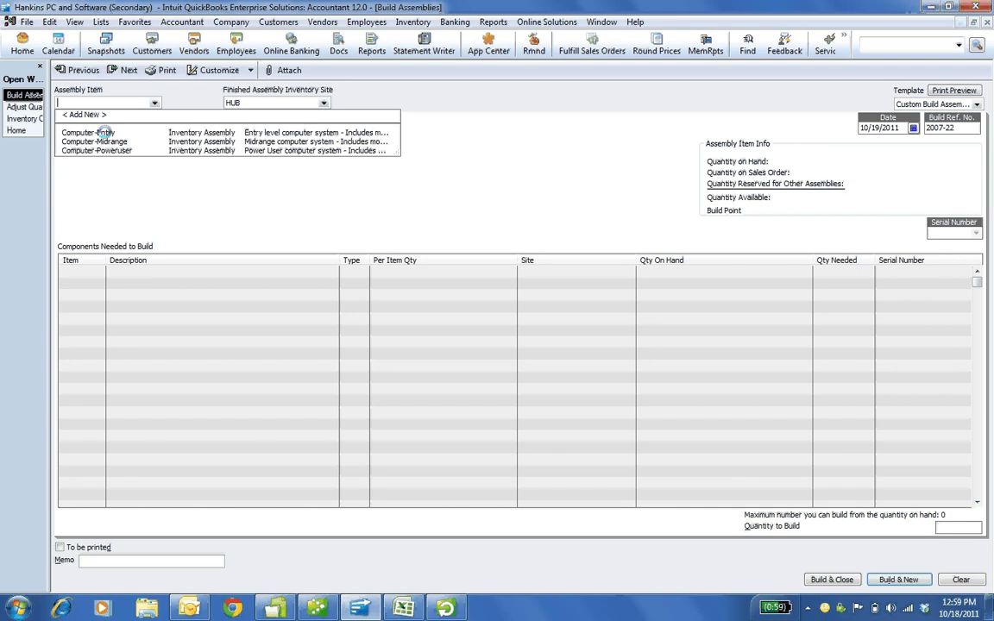
pyautogui.click(102, 132)
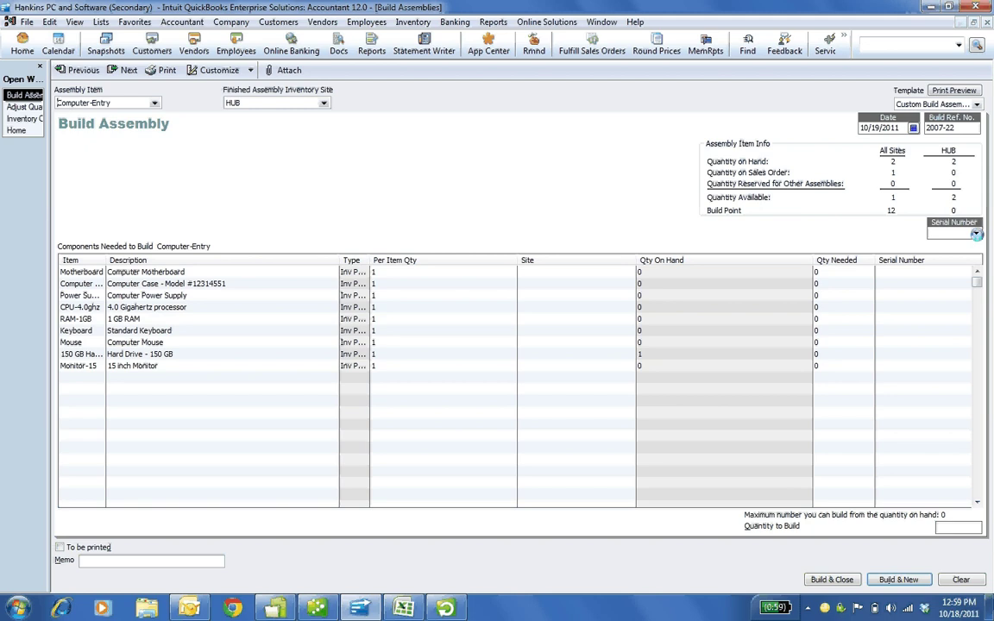
pyautogui.click(928, 276)
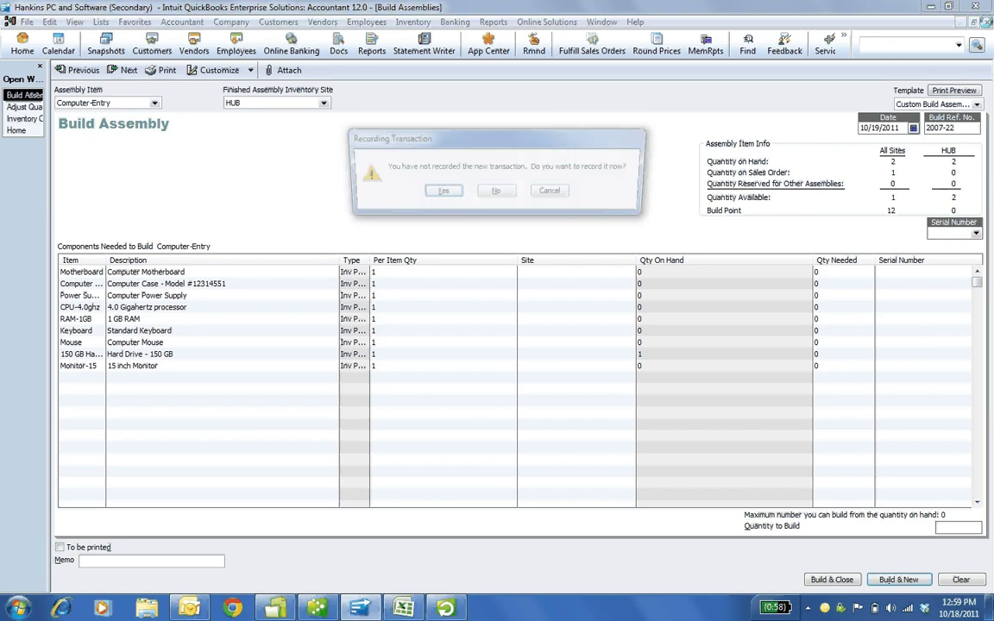
# Step: Discard the unrecorded build and show Laptop on Consignment in the Inventory Center
pyautogui.click(495, 193)
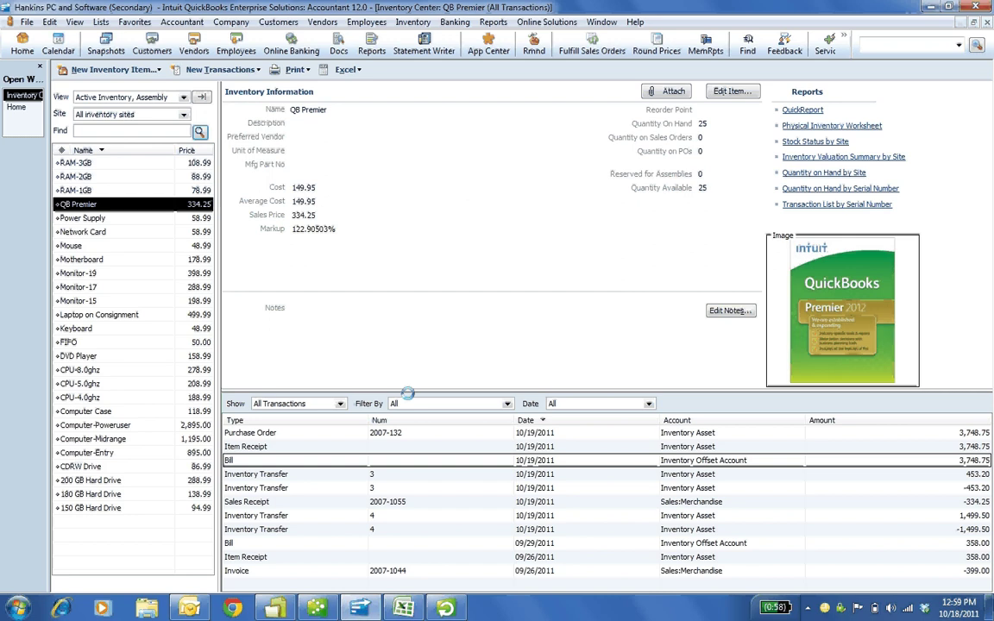
pyautogui.click(126, 342)
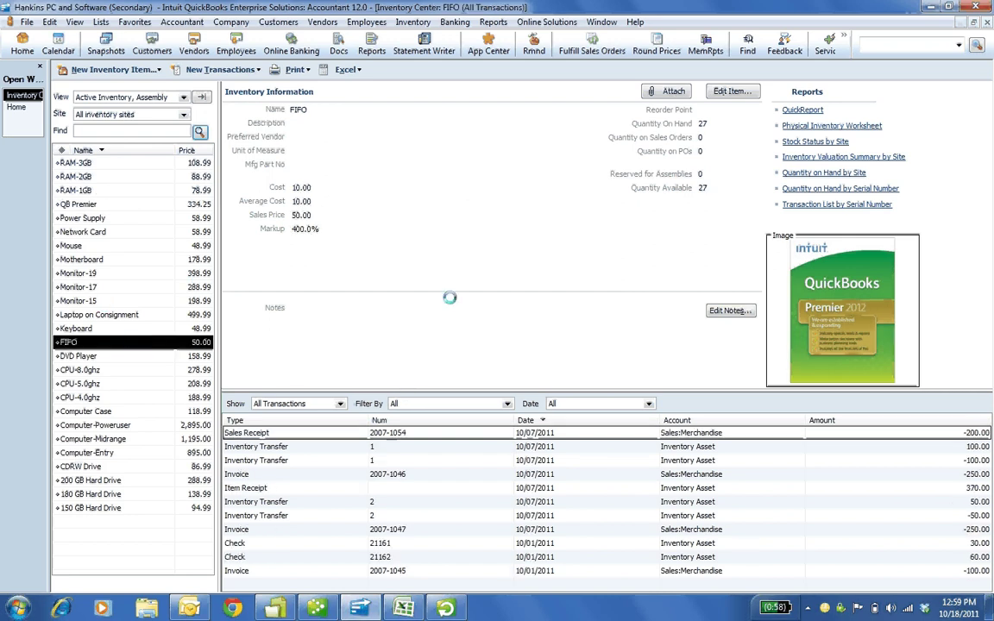
pyautogui.click(130, 314)
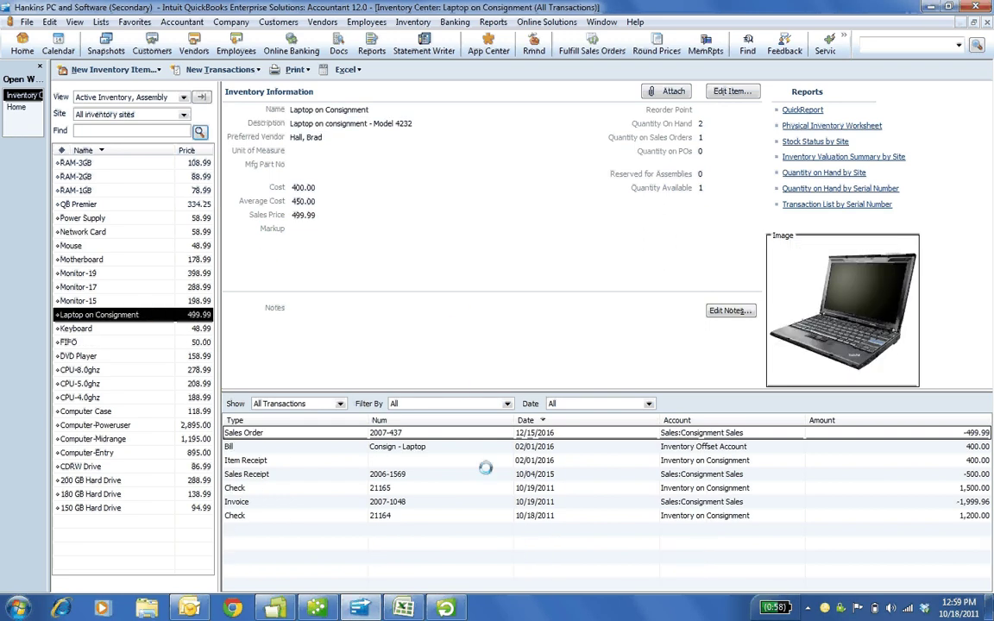
# Step: Inspect the laptop's purchase checks 21165 and 21164, closing each
pyautogui.doubleClick(428, 488)
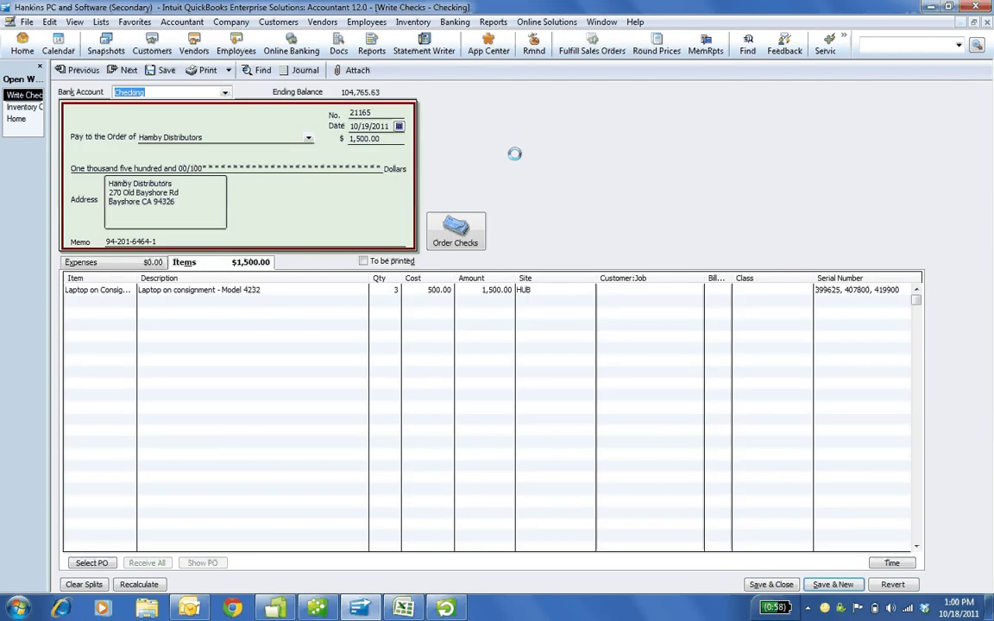
pyautogui.click(986, 22)
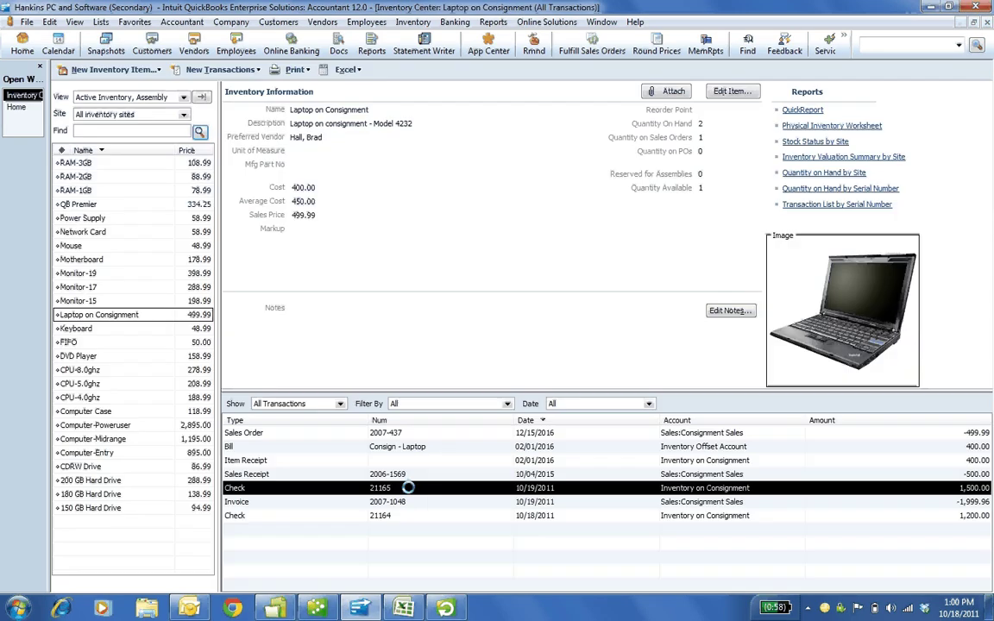
pyautogui.doubleClick(379, 515)
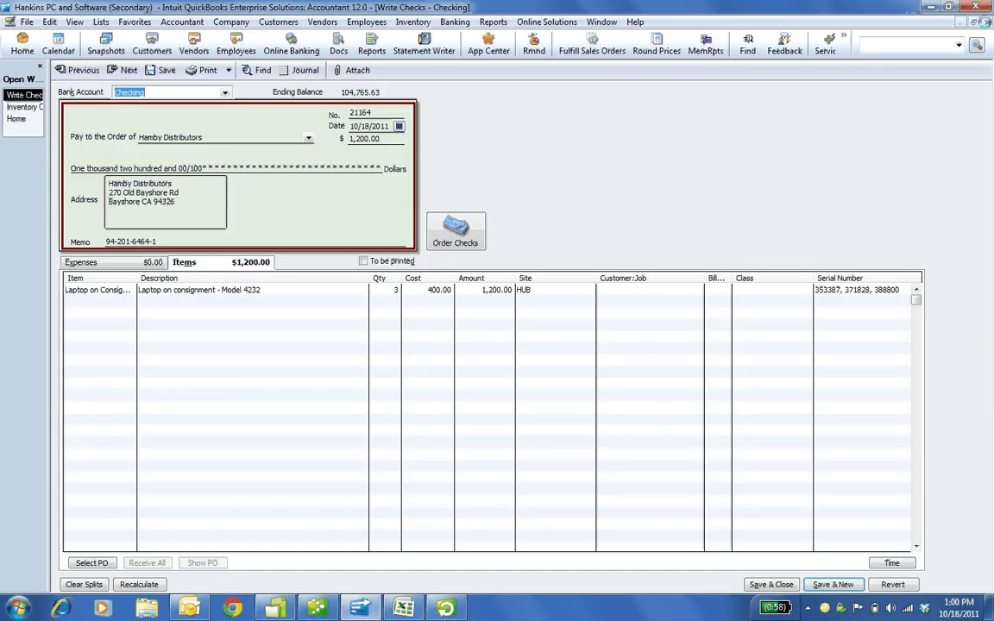
pyautogui.click(985, 21)
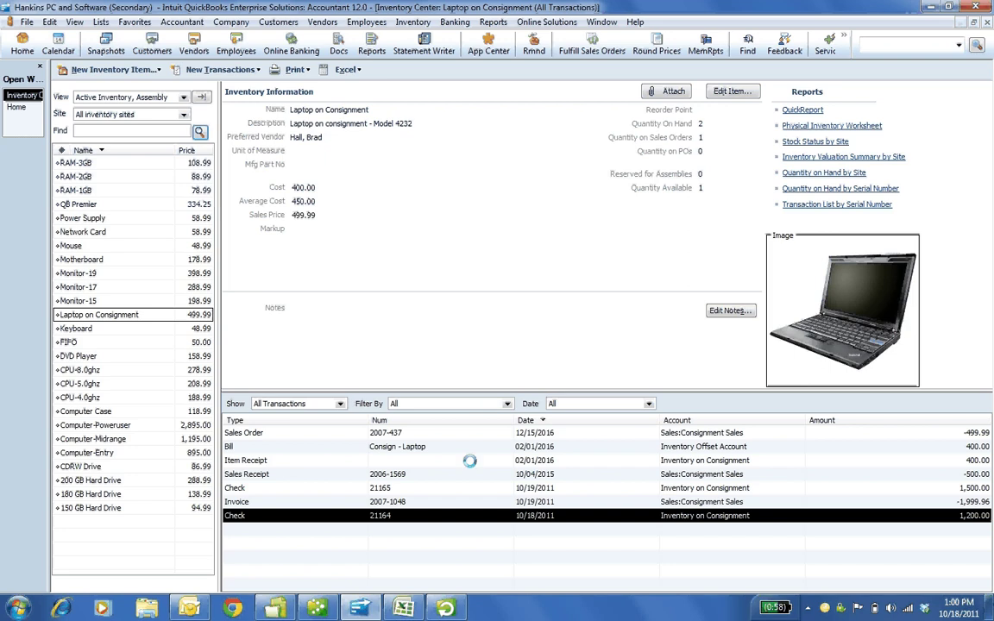
pyautogui.doubleClick(492, 501)
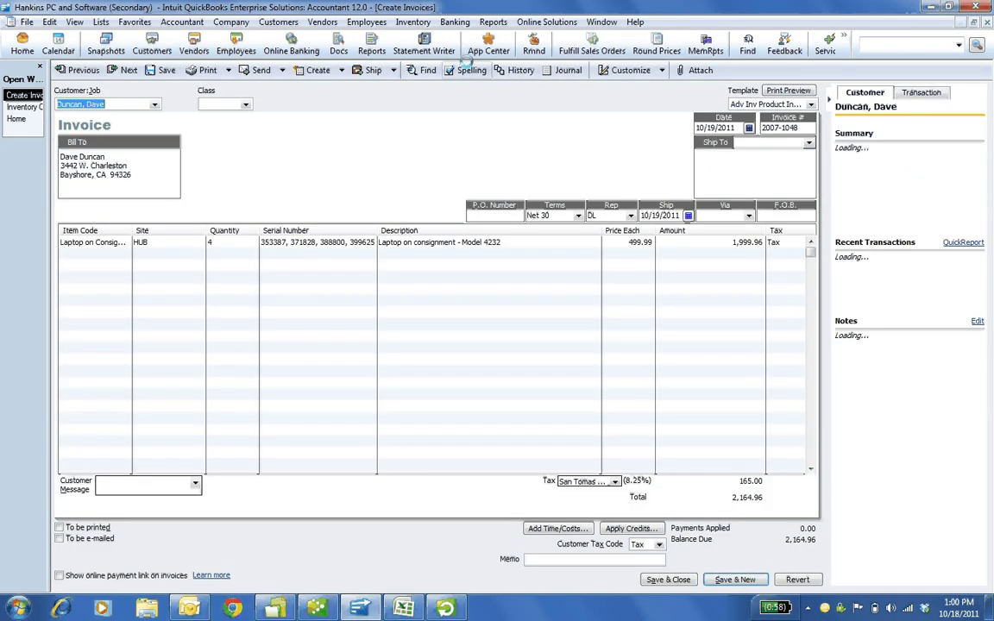
pyautogui.click(566, 70)
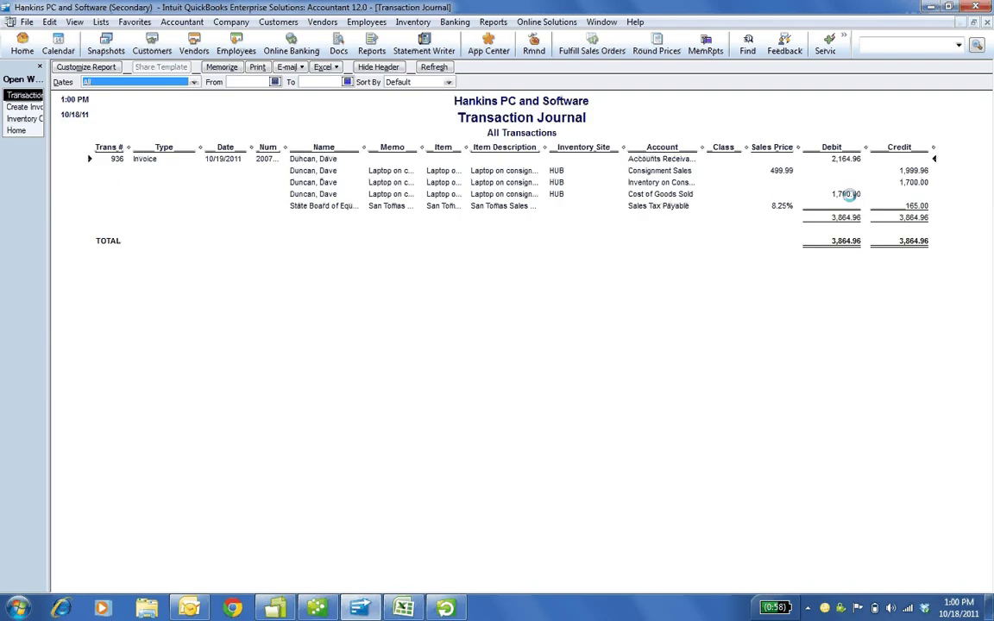
pyautogui.press('Escape')
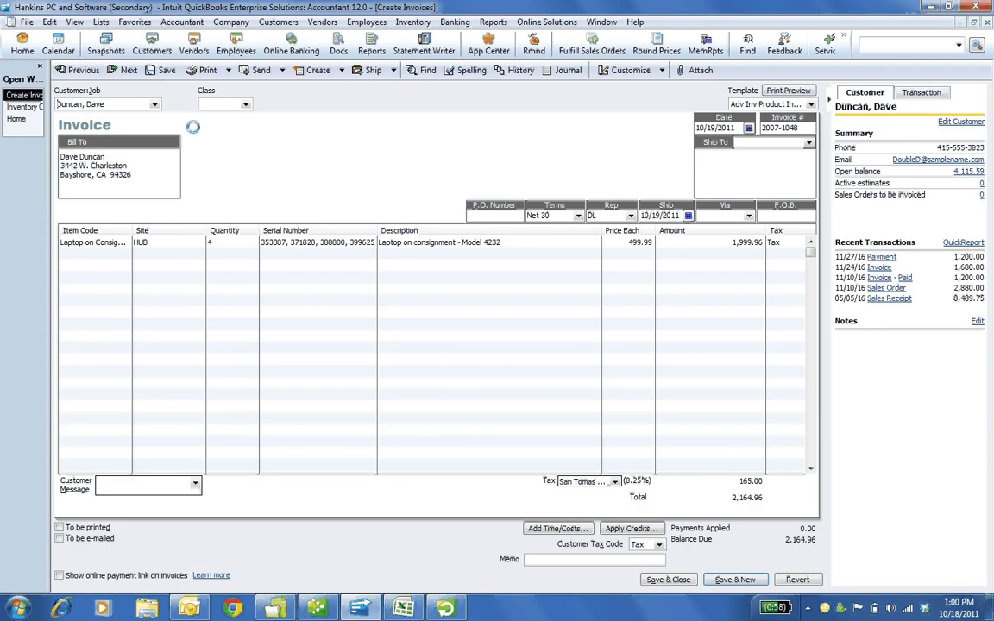
pyautogui.click(21, 106)
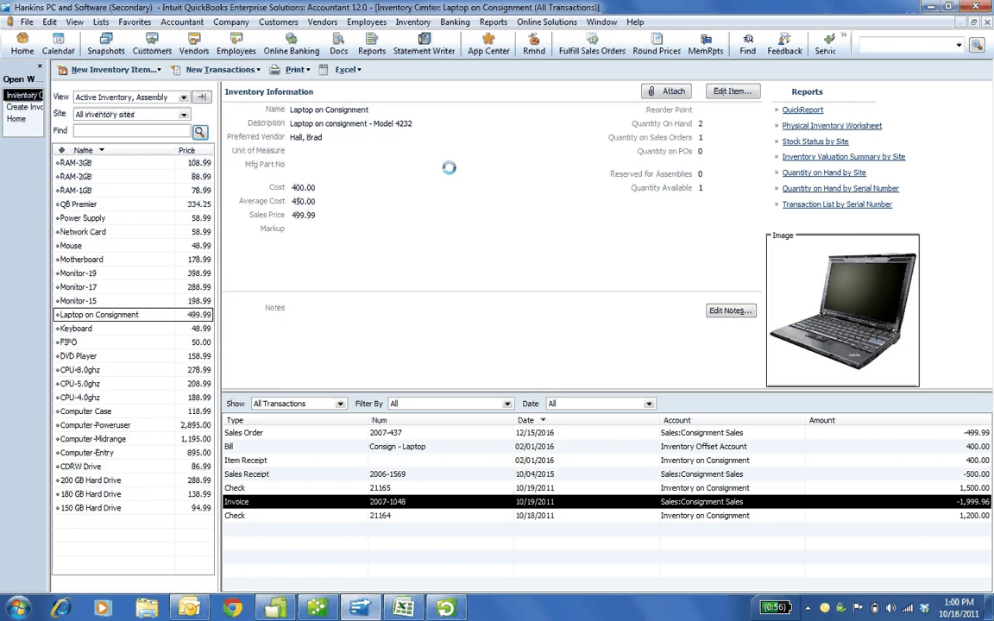
# Step: Start a check to Cal Telephone with CDRW Drive as an inventory item
pyautogui.click(455, 22)
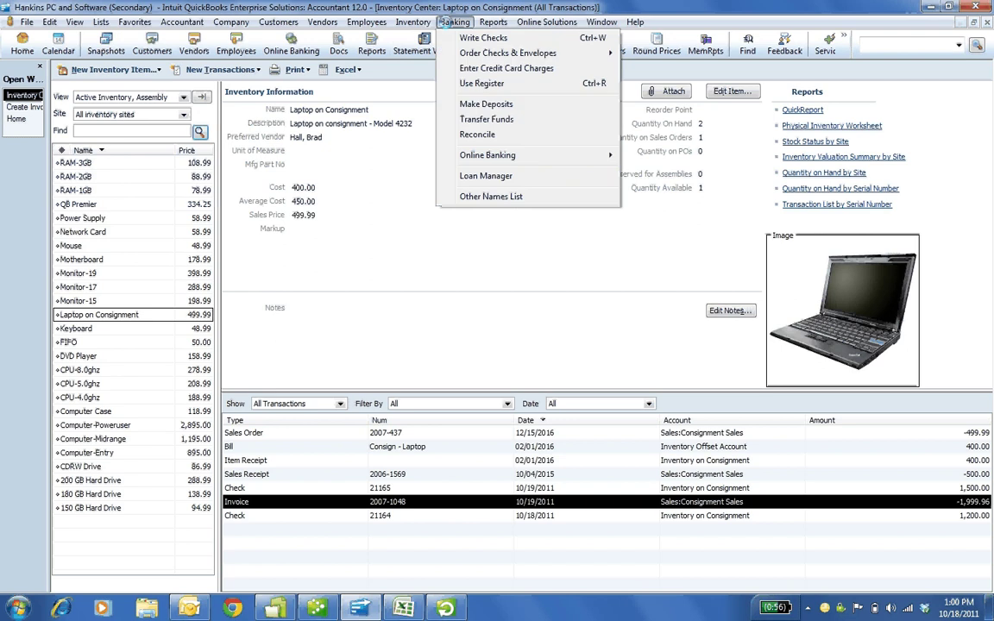
pyautogui.click(493, 40)
pyautogui.click(308, 138)
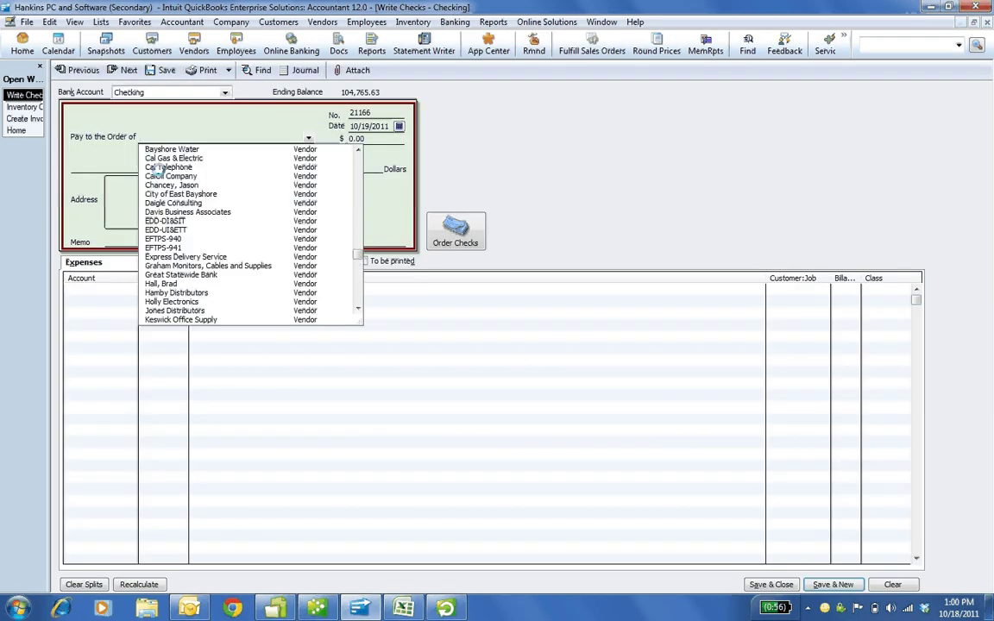
pyautogui.click(158, 168)
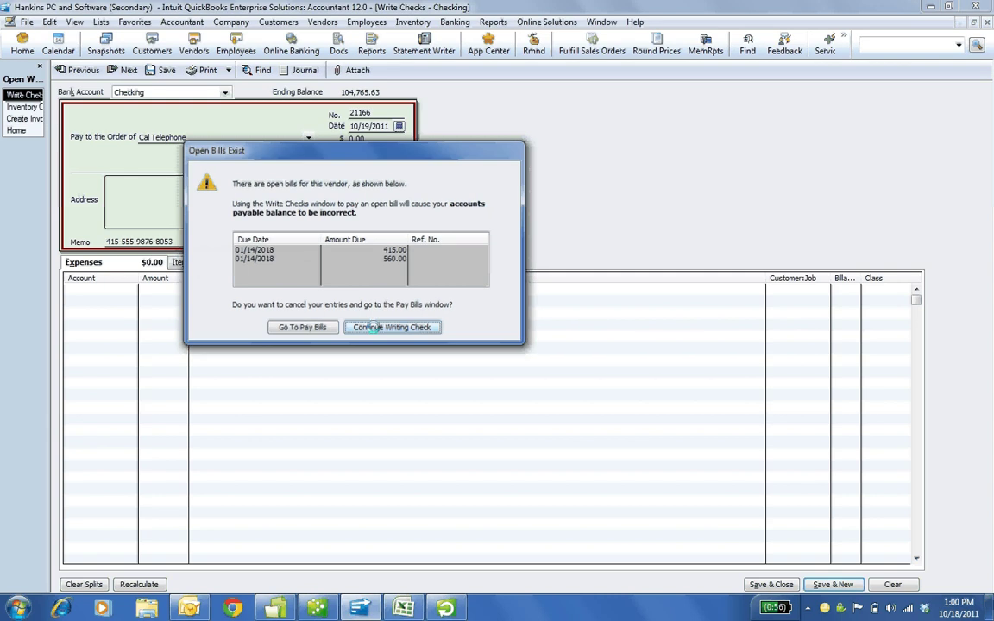
pyautogui.click(371, 327)
pyautogui.click(184, 261)
pyautogui.click(124, 293)
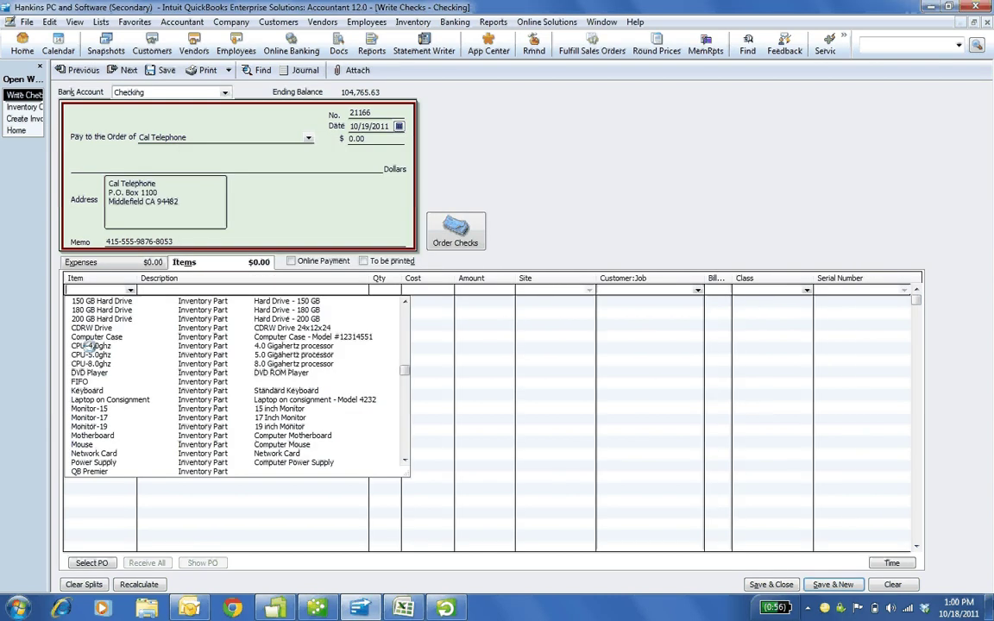
pyautogui.click(91, 328)
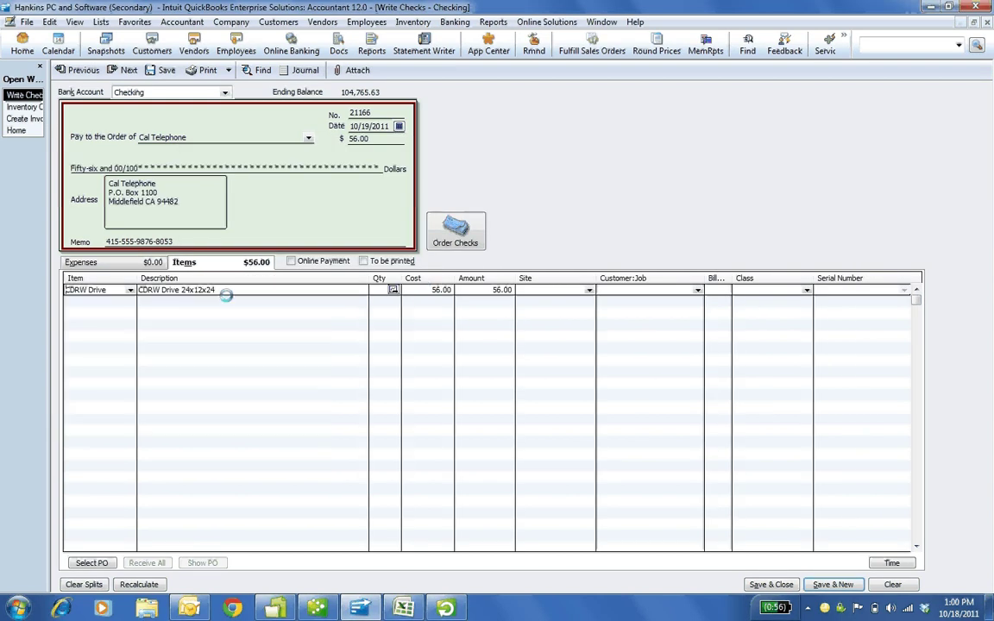
# Step: Set CDRW Drive's cost to 95, update its item cost and 147.57 price, and review markup
pyautogui.click(431, 290)
pyautogui.write('95')
pyautogui.press('Tab')
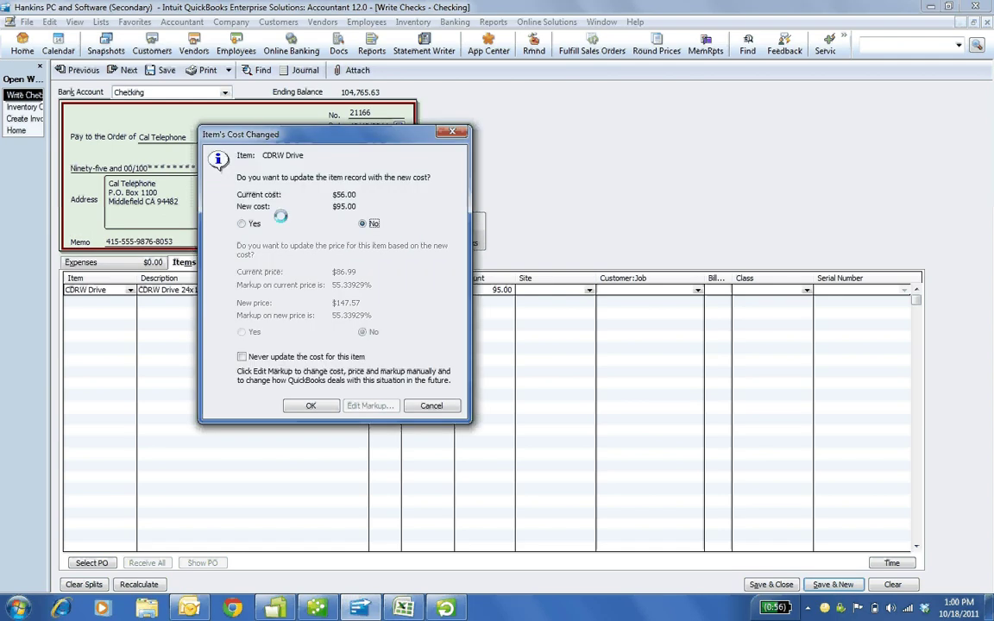
pyautogui.click(243, 223)
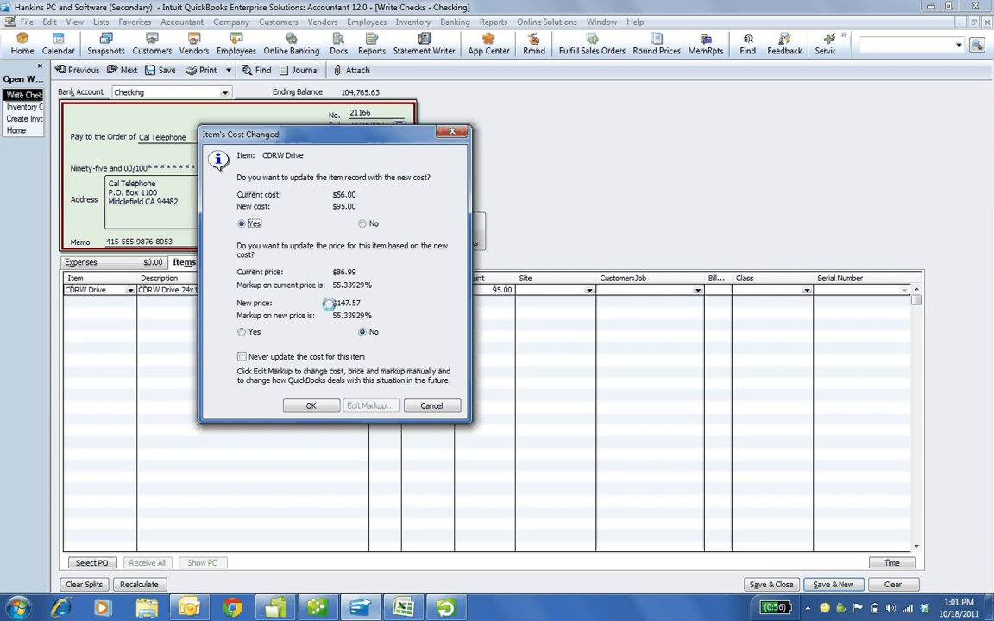
pyautogui.click(242, 332)
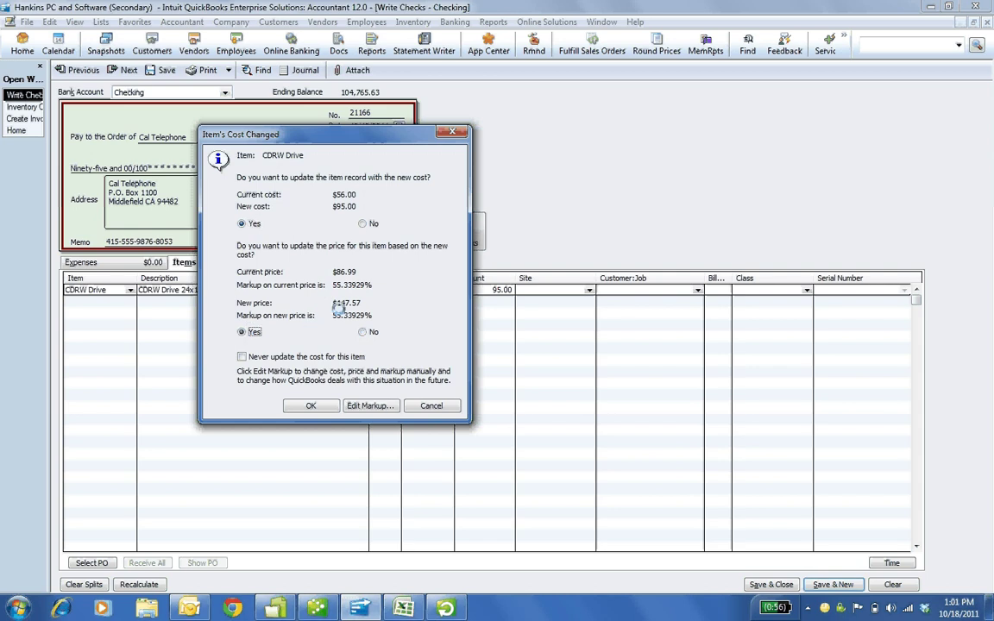
pyautogui.click(370, 405)
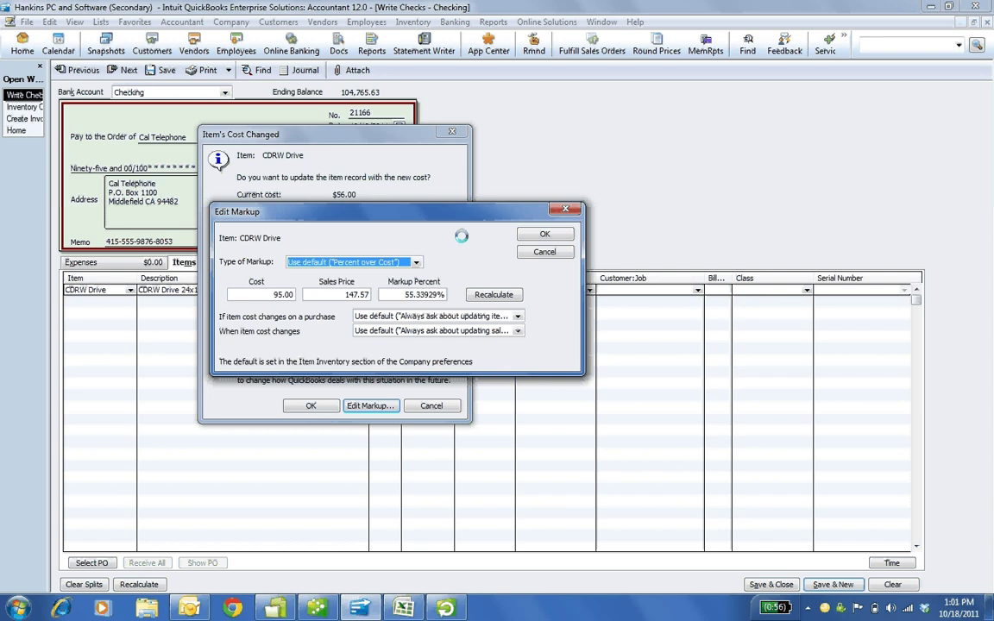
pyautogui.click(416, 262)
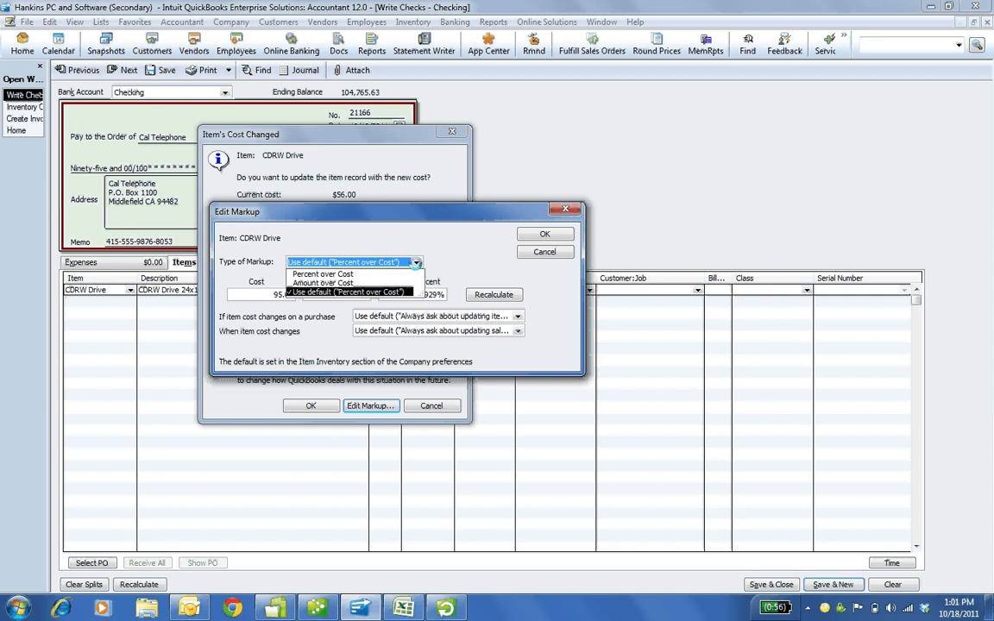
pyautogui.click(456, 251)
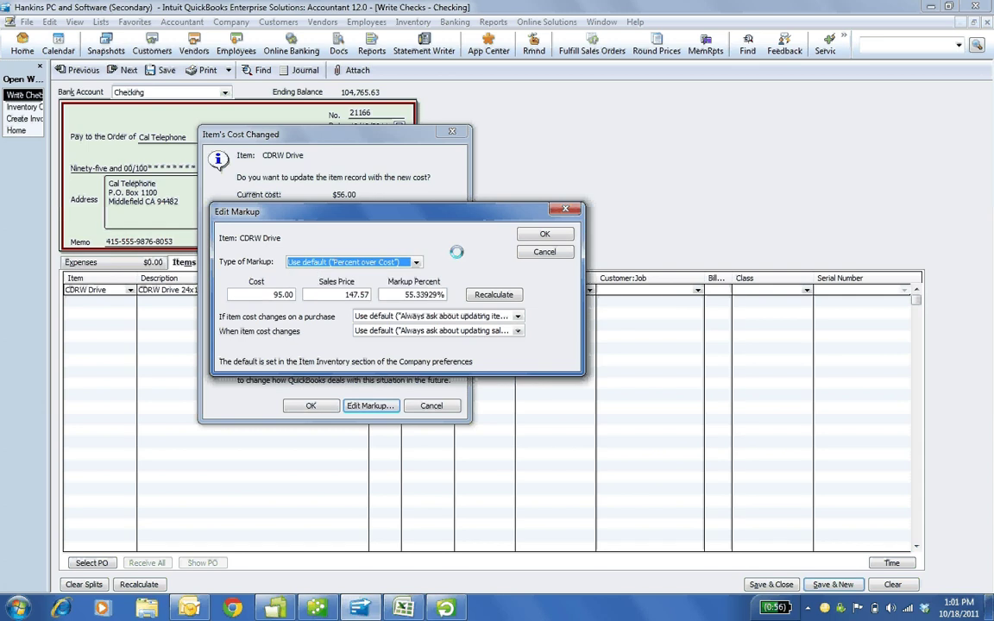